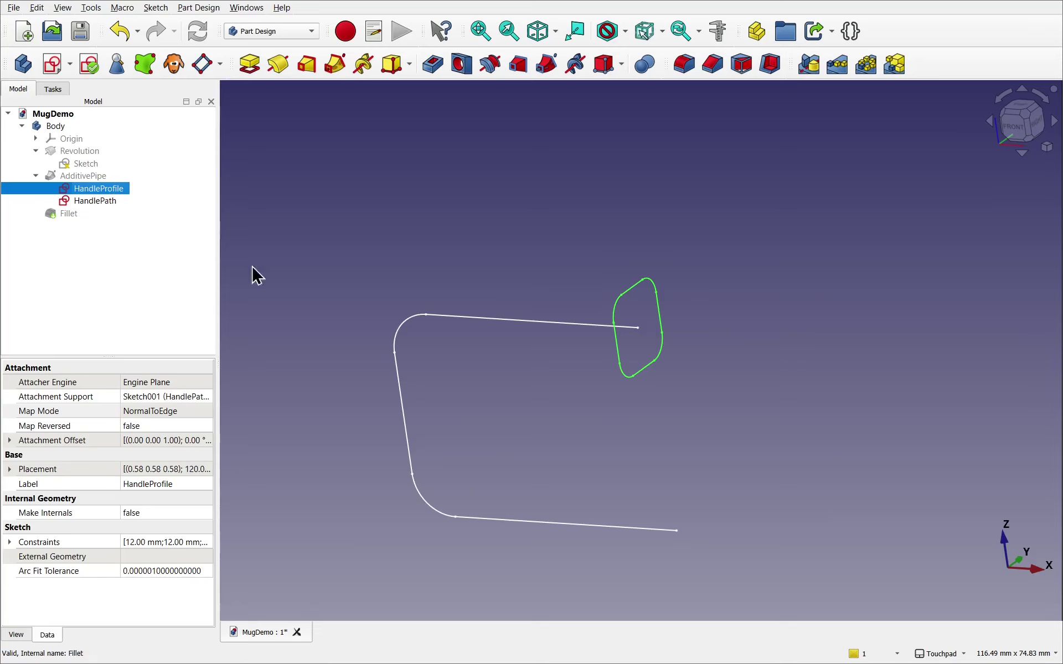
Open the attachment settings of the HandleProfile sketch from its map mode property
left_click(198, 413)
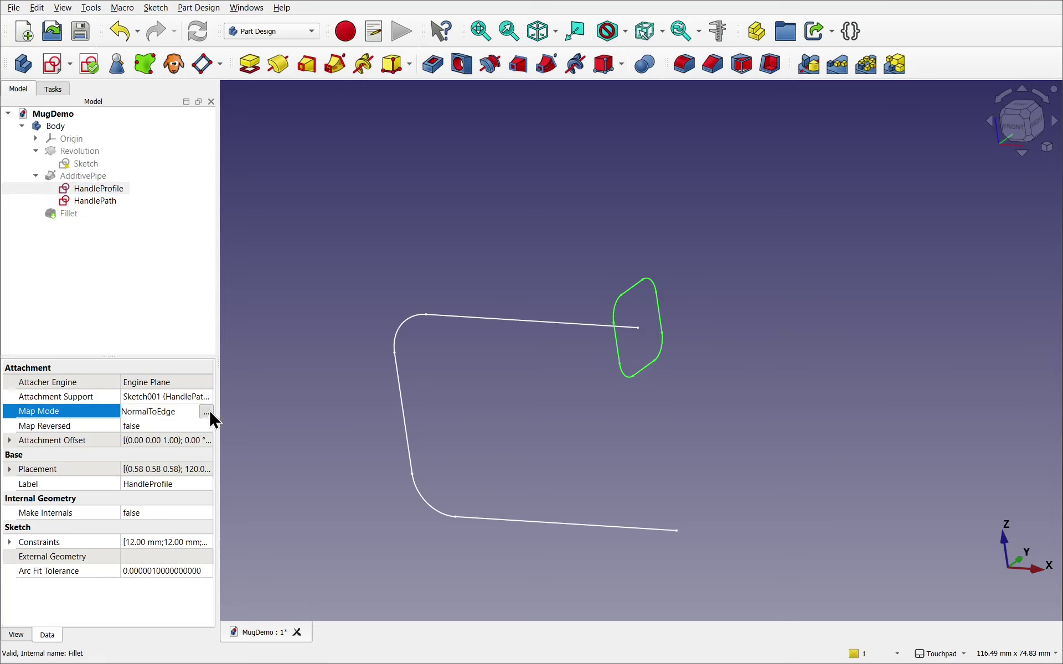
left_click(206, 413)
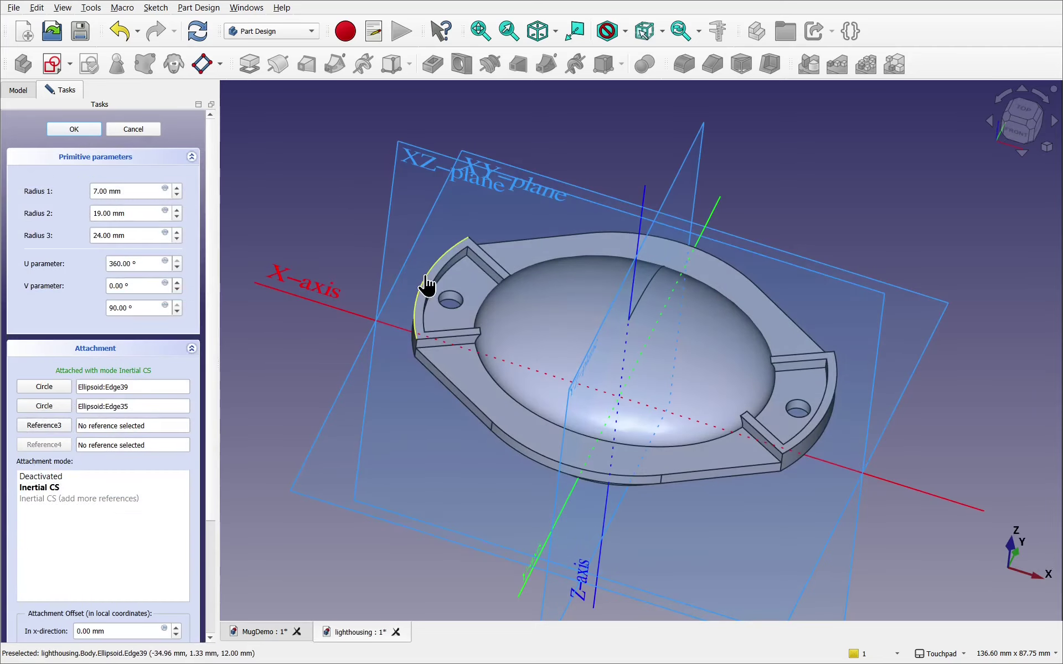
Attach the ellipsoid with Inertial CS mode to the outer circular edges of the housing's two mounting tabs
left_click(425, 283)
left_click(837, 408, "ctrl")
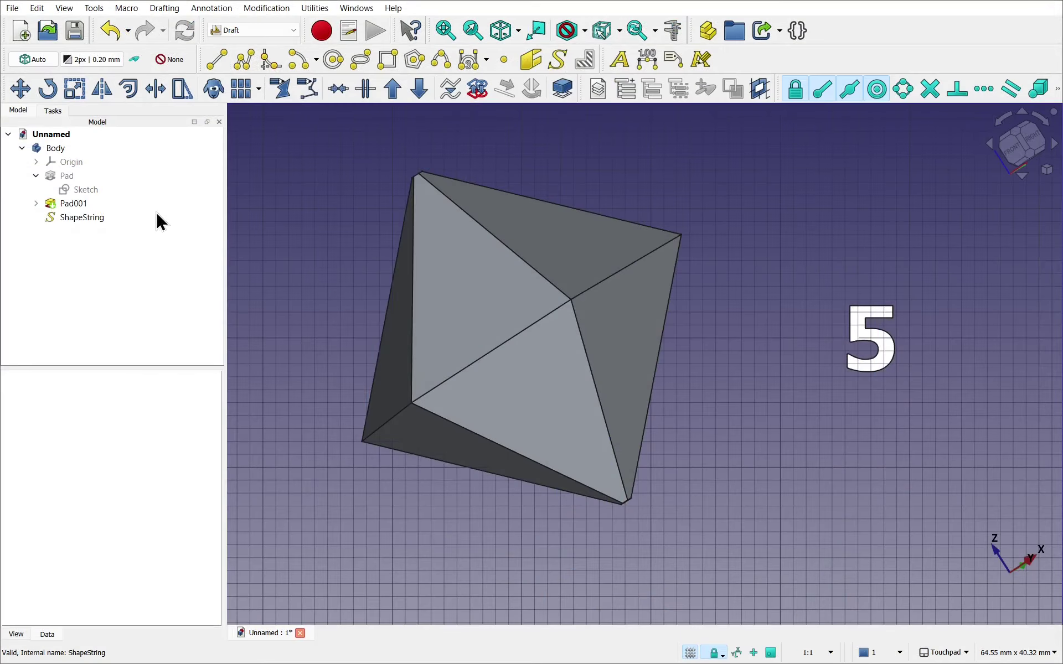
Attach the ShapeString "5" to the lower triangular face by its three corner vertices in Plane by 3 points mode, with sides flipped
left_click(99, 218)
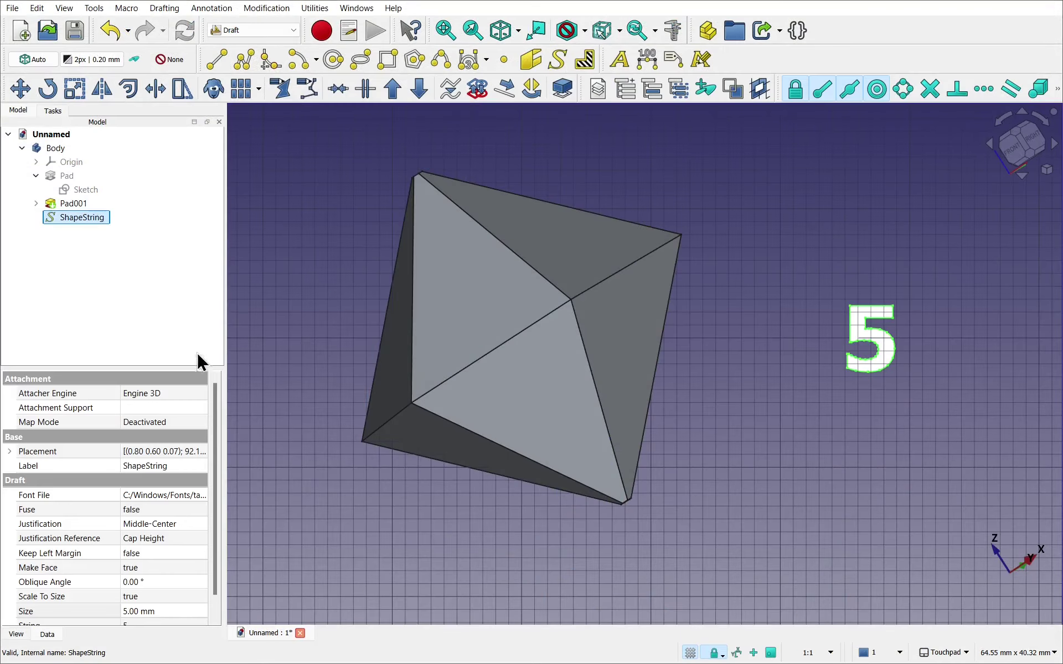
left_click(200, 422)
left_click(202, 422)
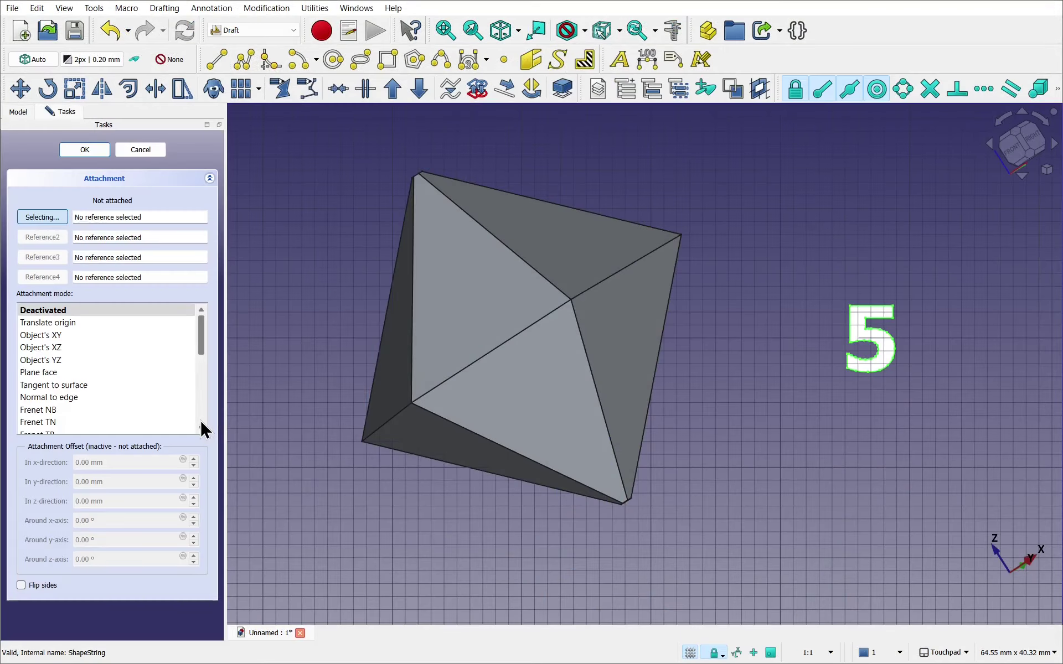
left_click(412, 405)
left_click(572, 300)
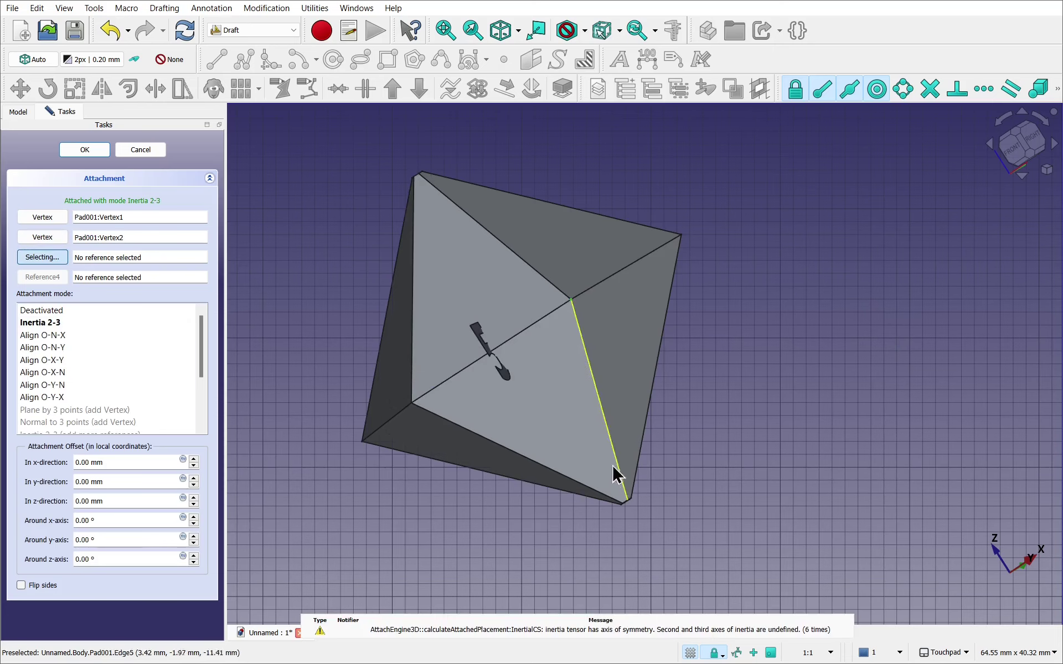
left_click(628, 501)
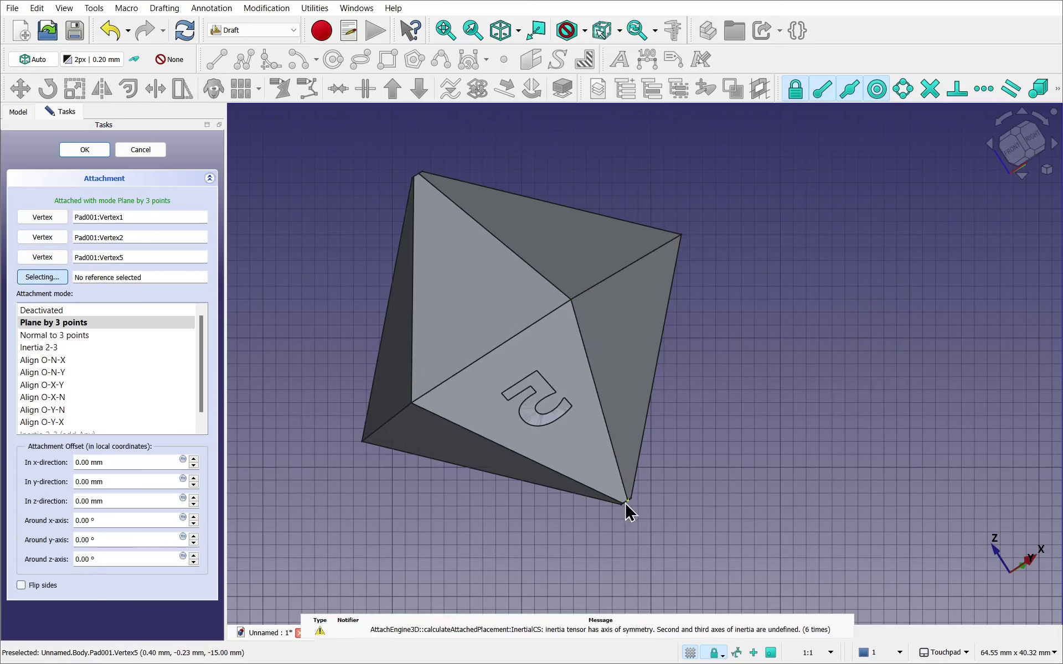
left_click(31, 584)
middle_click_drag(603, 441, 566, 338)
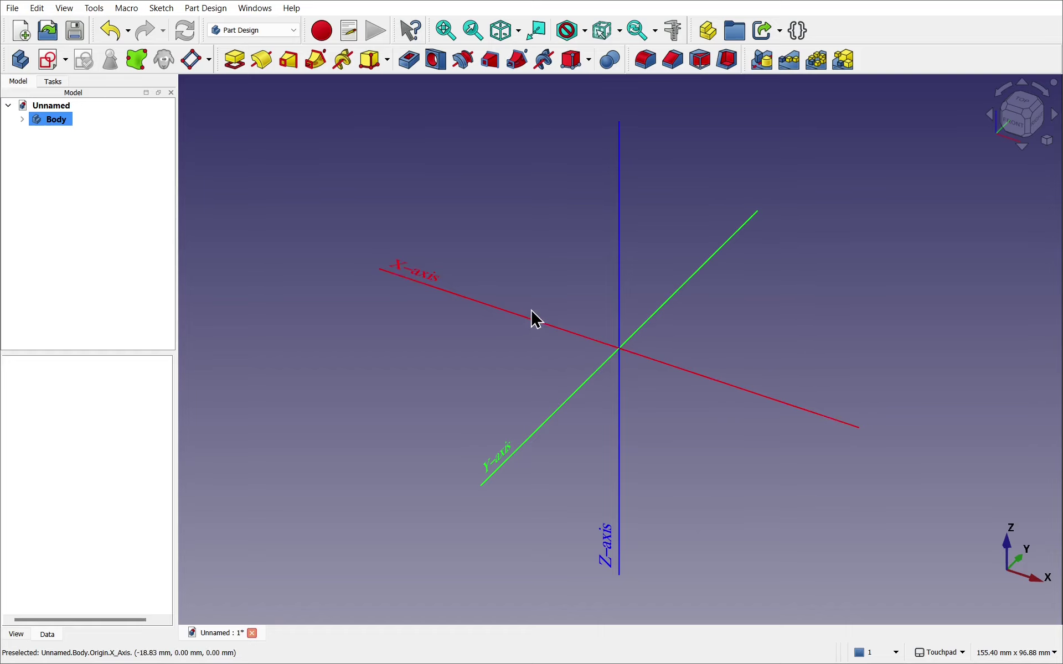
Show the axis cross at the origin of the 3D view
left_click(562, 425)
left_click(65, 8)
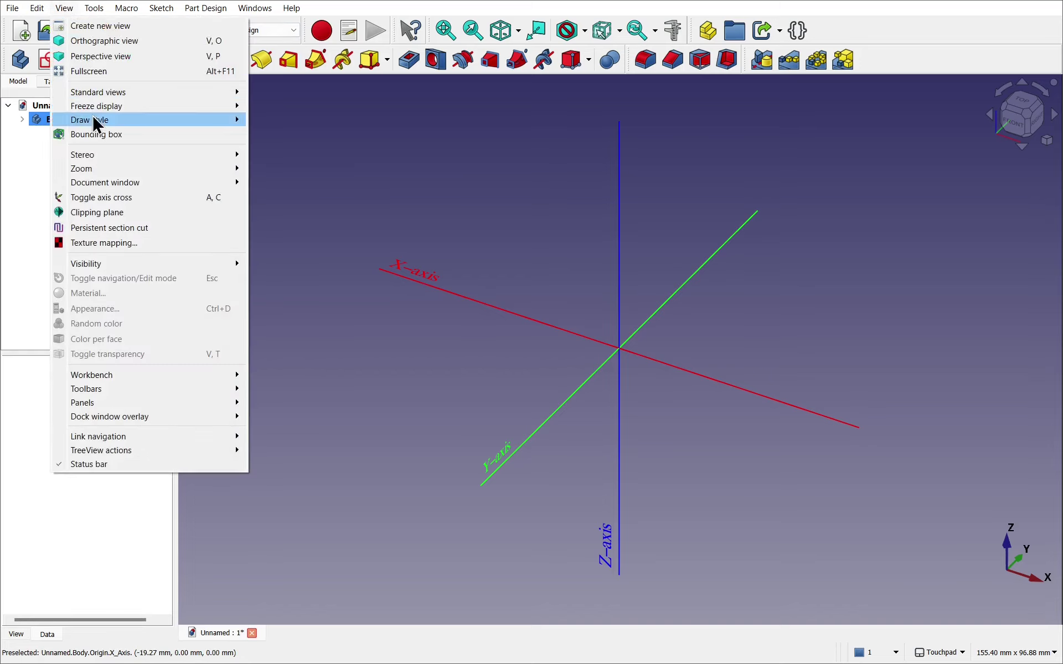
left_click(118, 197)
scroll(617, 383, "down", 5)
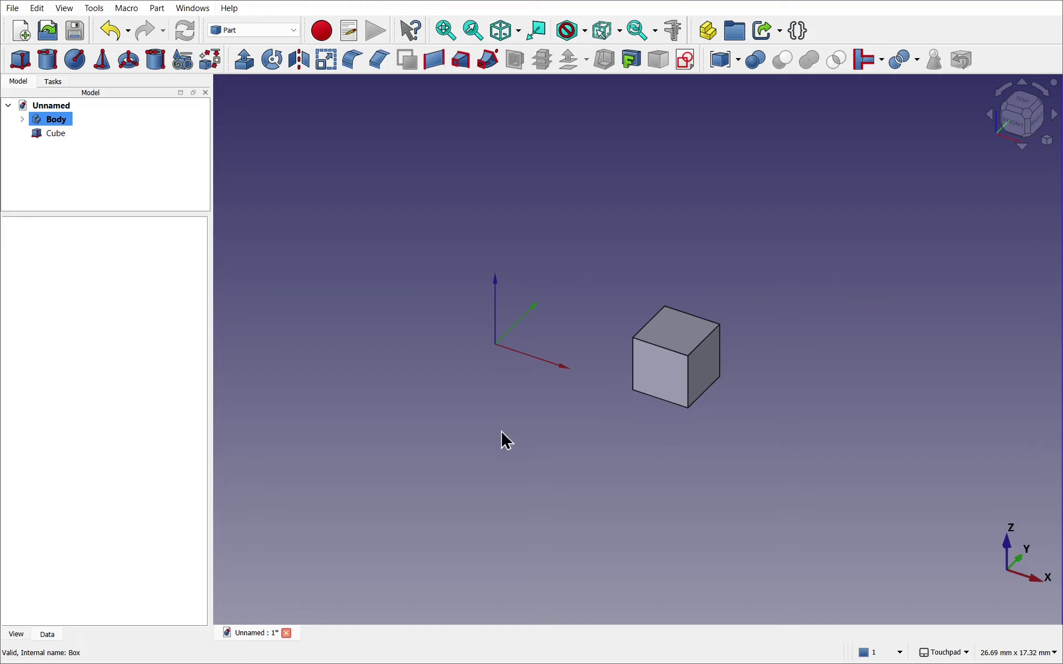
Try the cube's placement at an X position of 8 mm and restore it to 5 mm
left_click(43, 134)
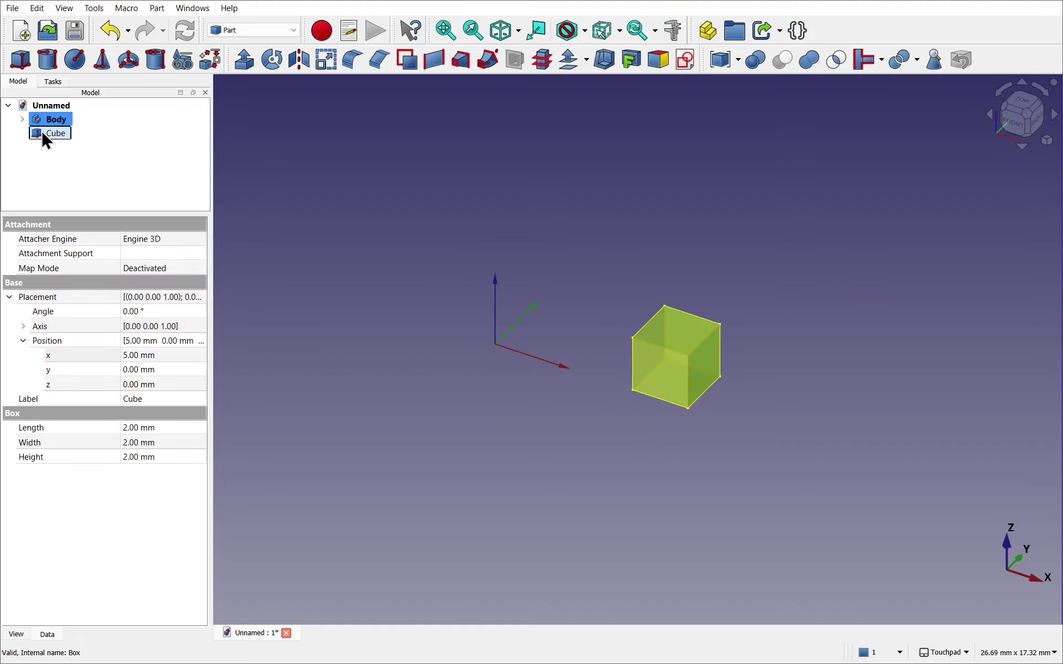
left_click(80, 296)
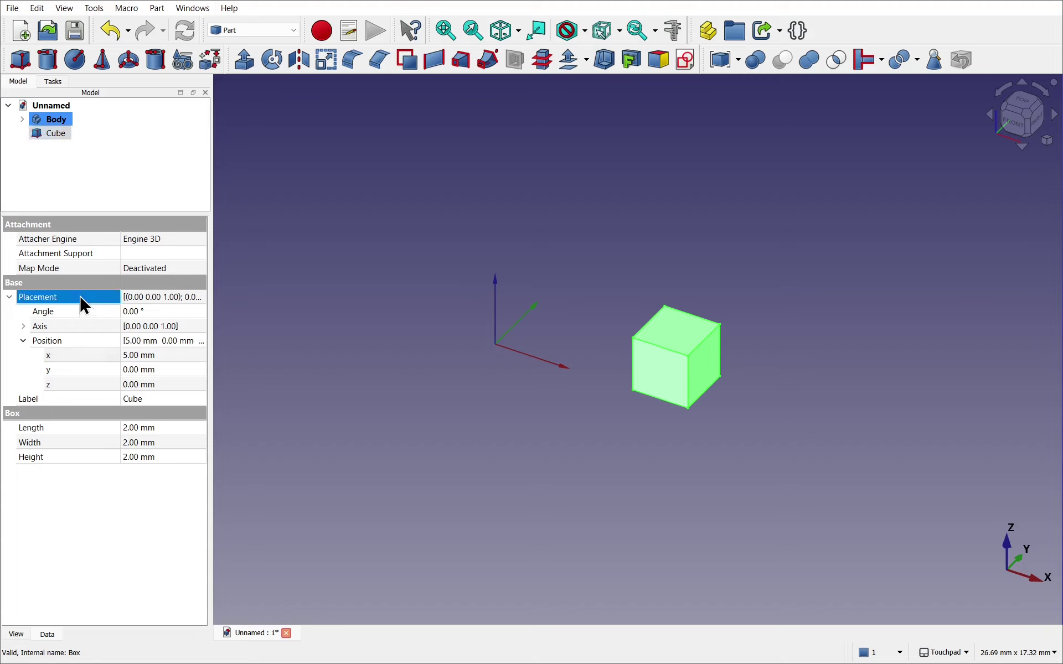
left_click(182, 358)
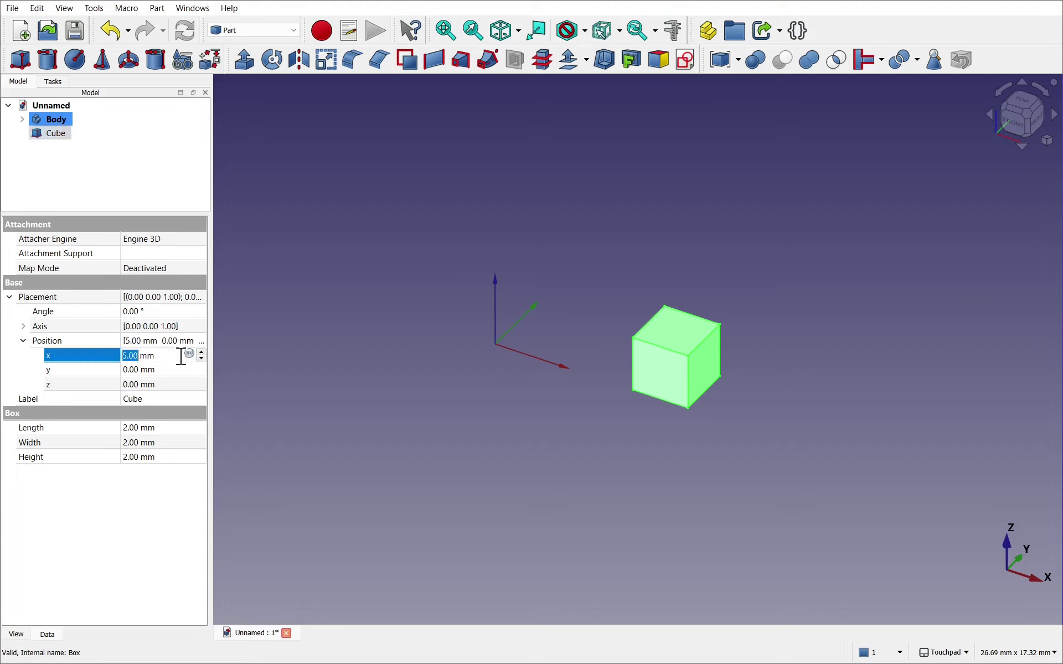
scroll(181, 357, "up", 3)
scroll(181, 356, "down", 4)
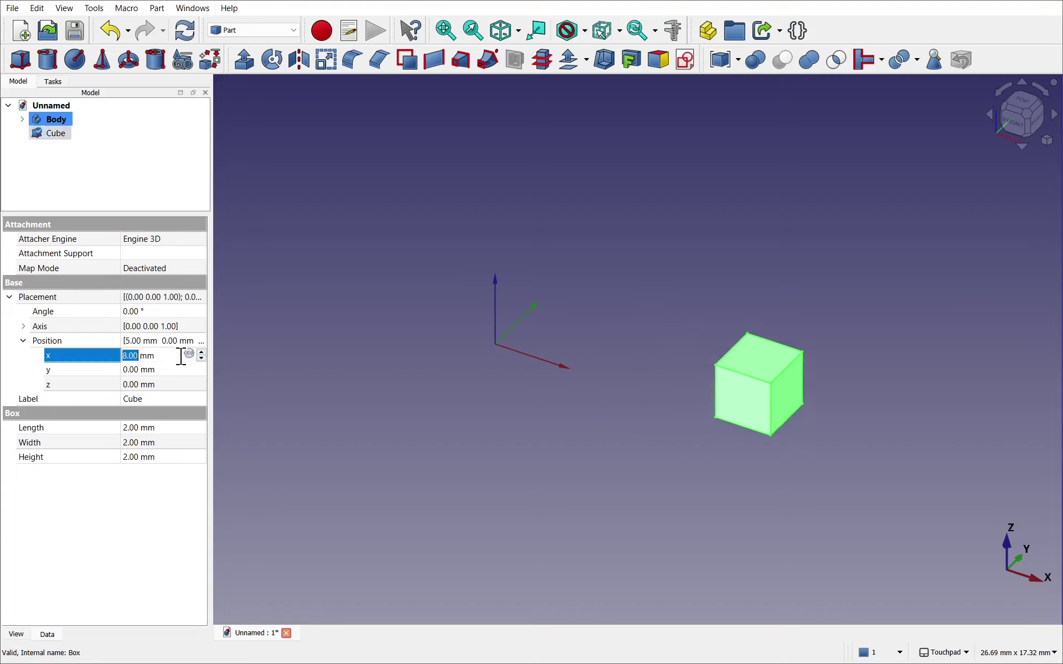
Try rotating the cube about Z through its placement angle, up to 24°, and restore it to 0°
left_click(158, 312)
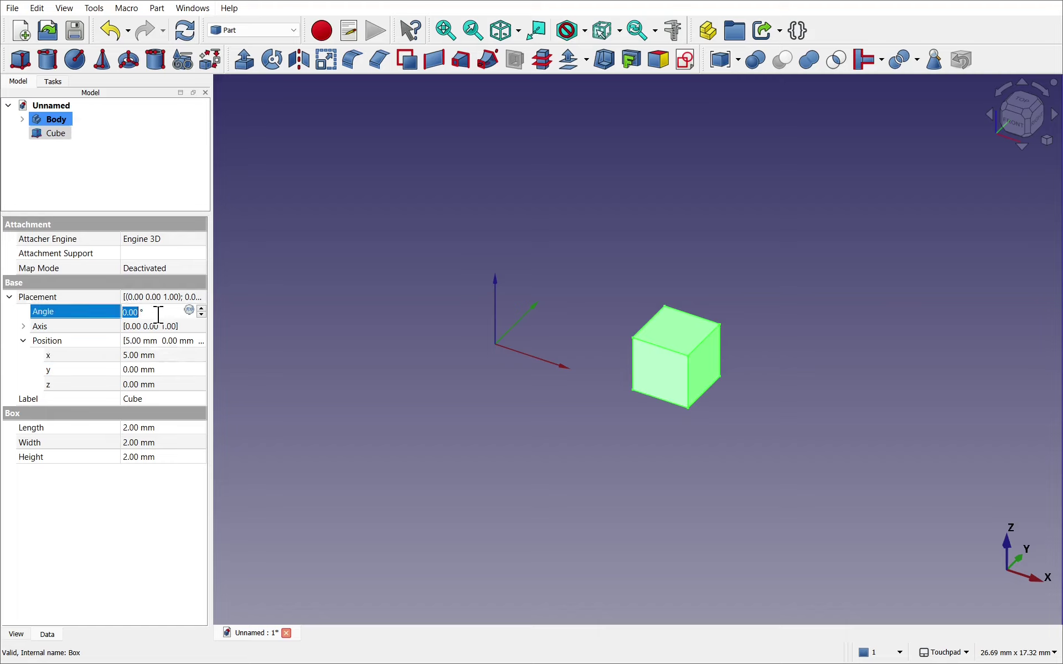
scroll(159, 313, "up", 1)
scroll(159, 314, "up", 18)
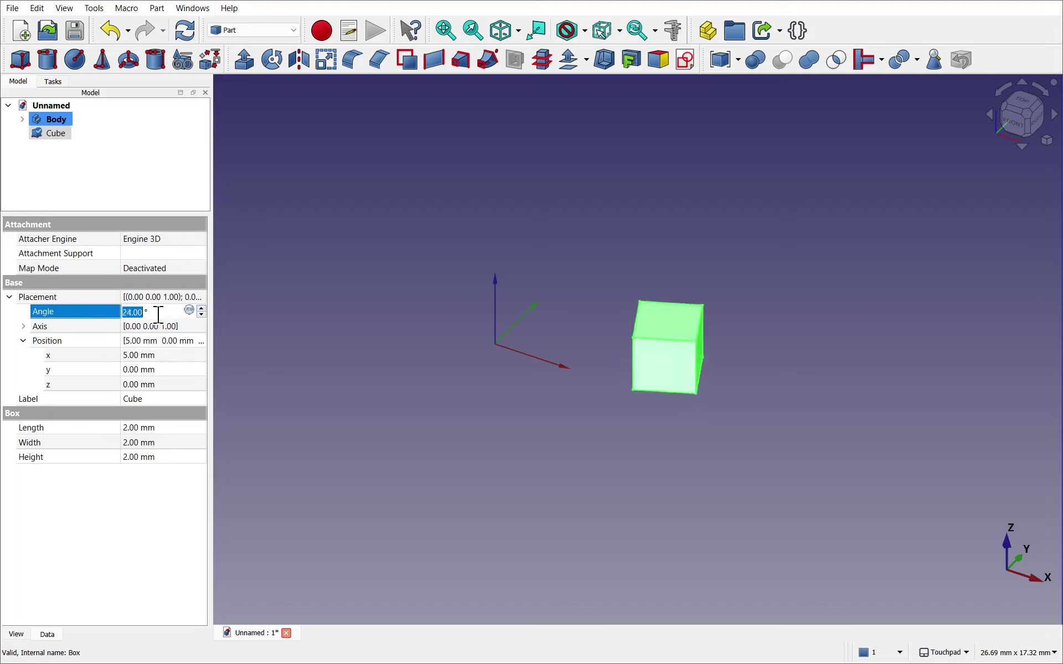
scroll(159, 315, "down", 17)
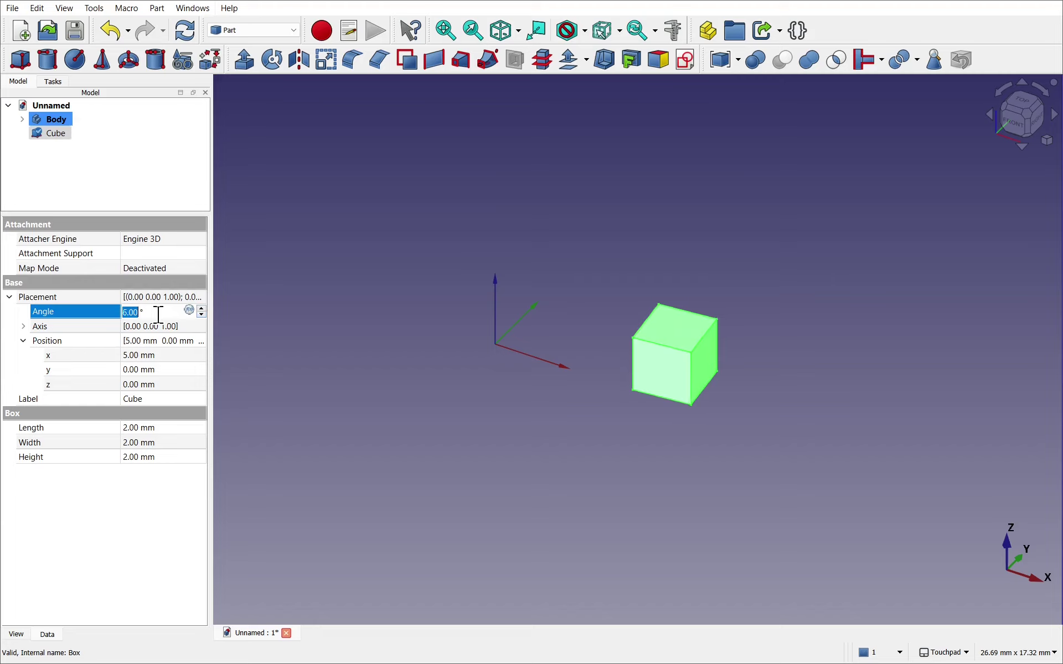
scroll(159, 315, "down", 2)
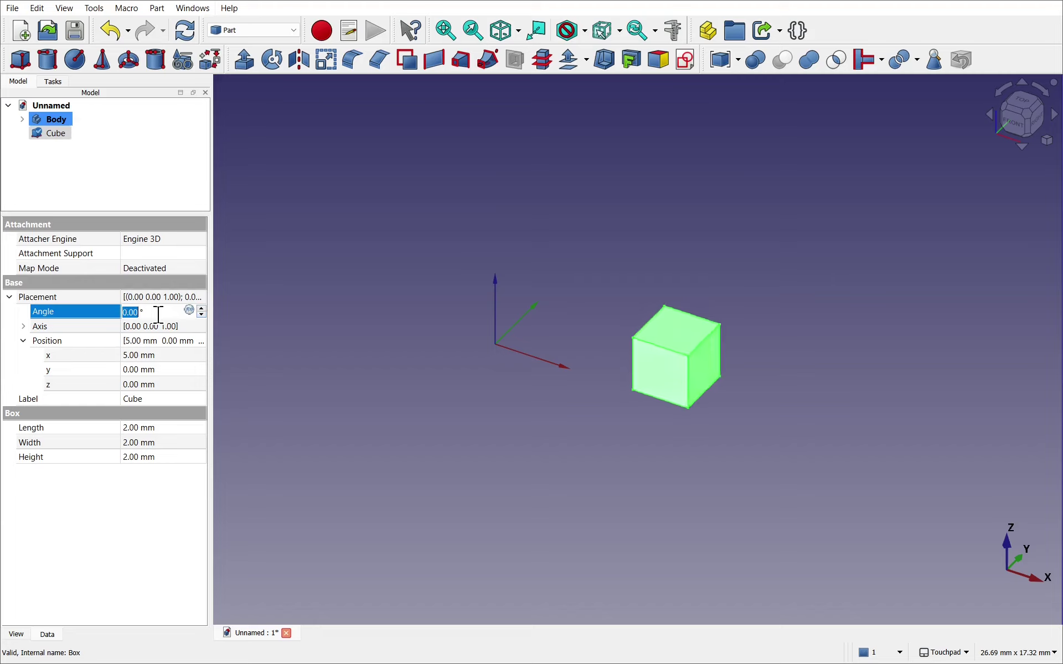
left_click(174, 354)
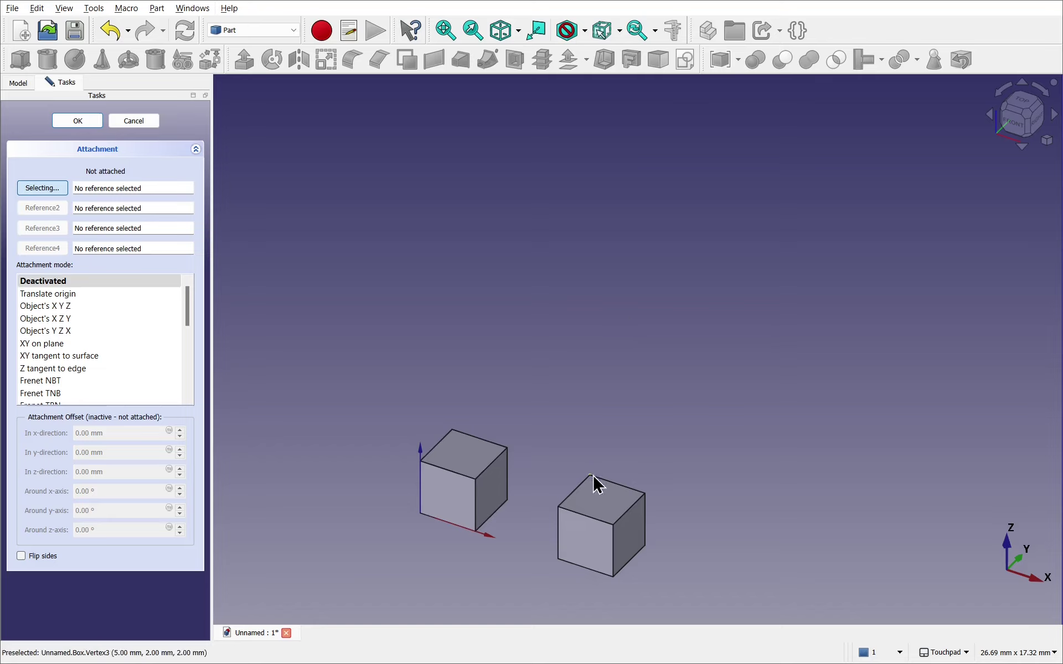
Attach the cube at the origin to the other cube's top face using XY on plane mode
left_click(599, 503)
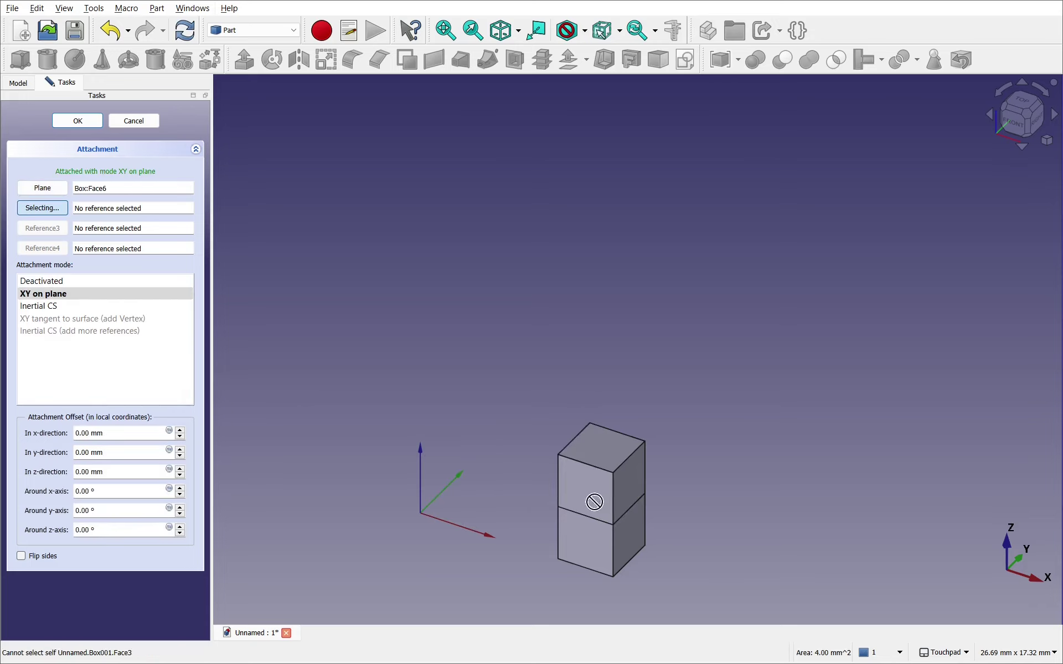
left_click(65, 296)
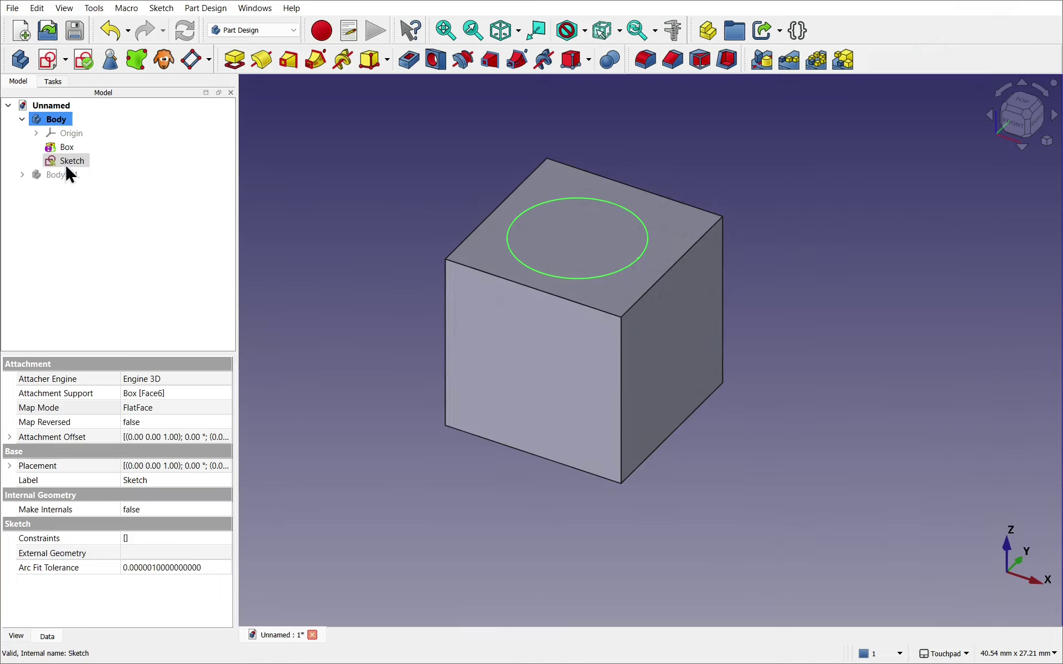
Examine the map mode and attachment support of the circle sketch on the box
left_click(159, 410)
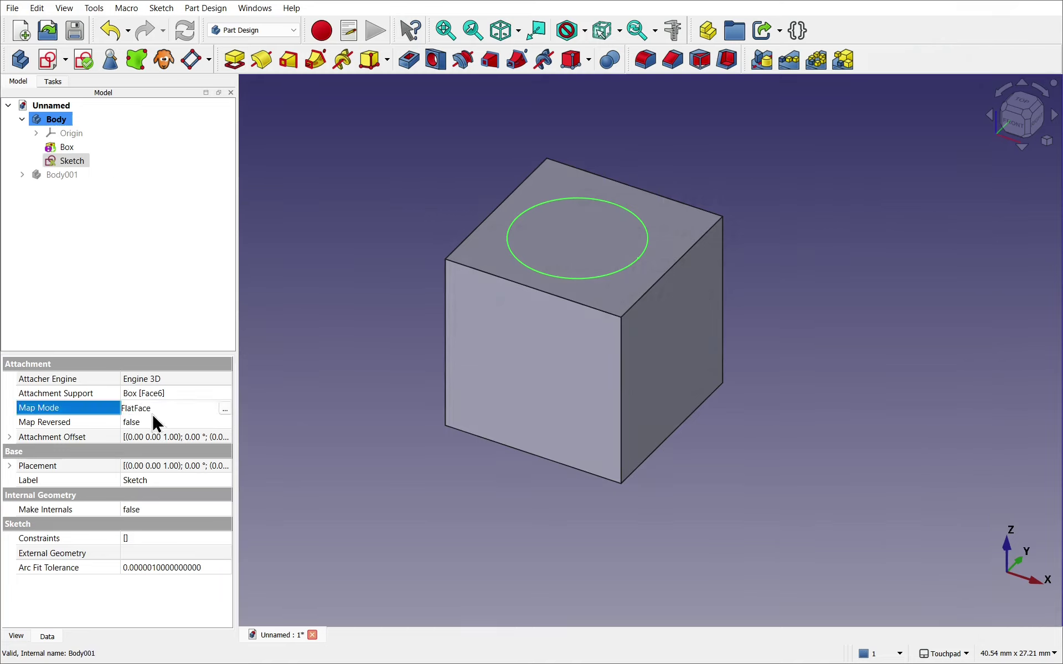
left_click(172, 392)
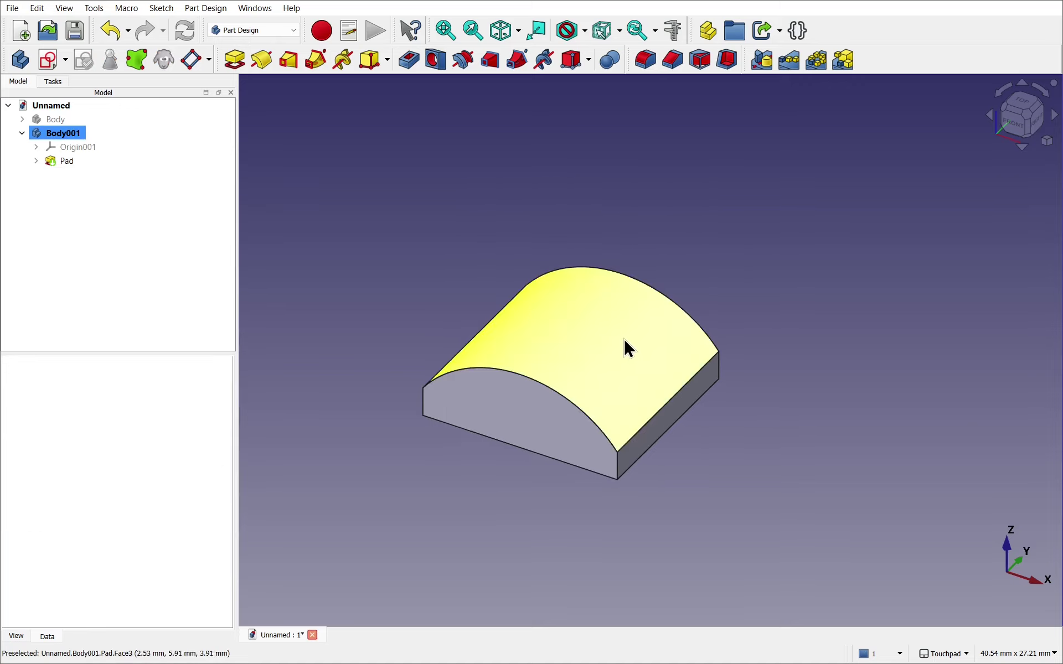
Try to create a new sketch on the curved top face of the pad
left_click(624, 340)
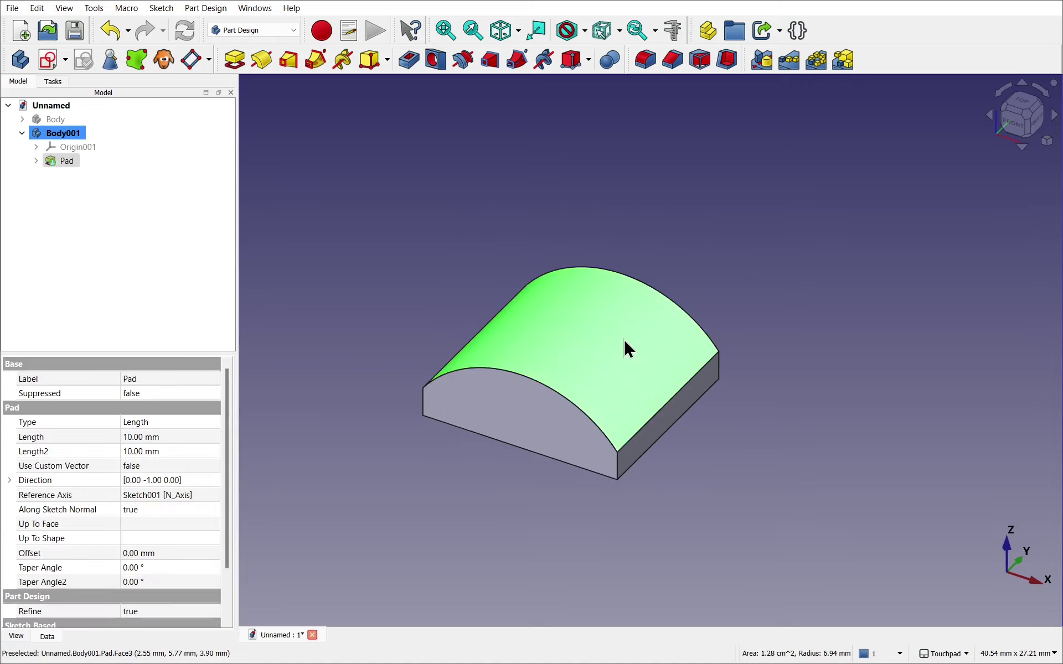
left_click(47, 55)
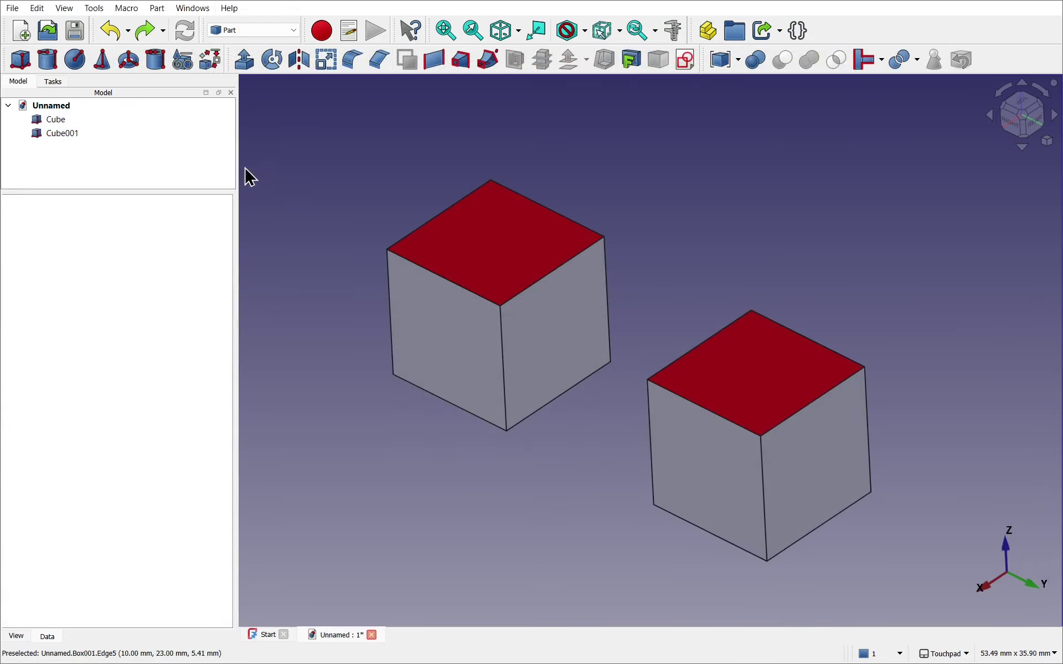
Attach Cube001 to the top face of Cube through its map mode property, using XY on plane
left_click(70, 136)
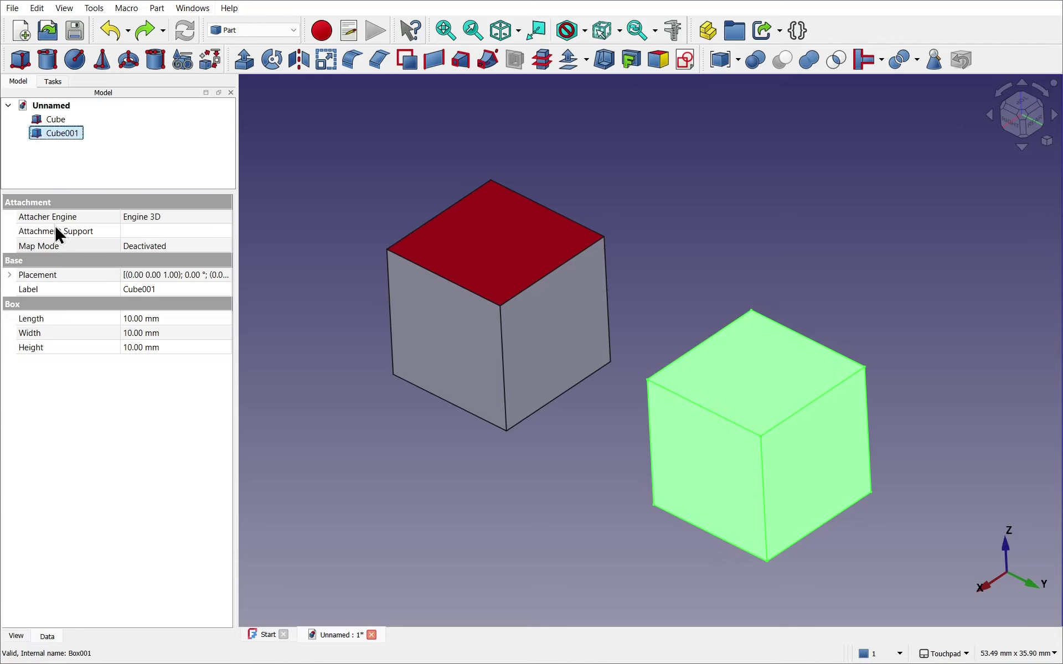
left_click(210, 247)
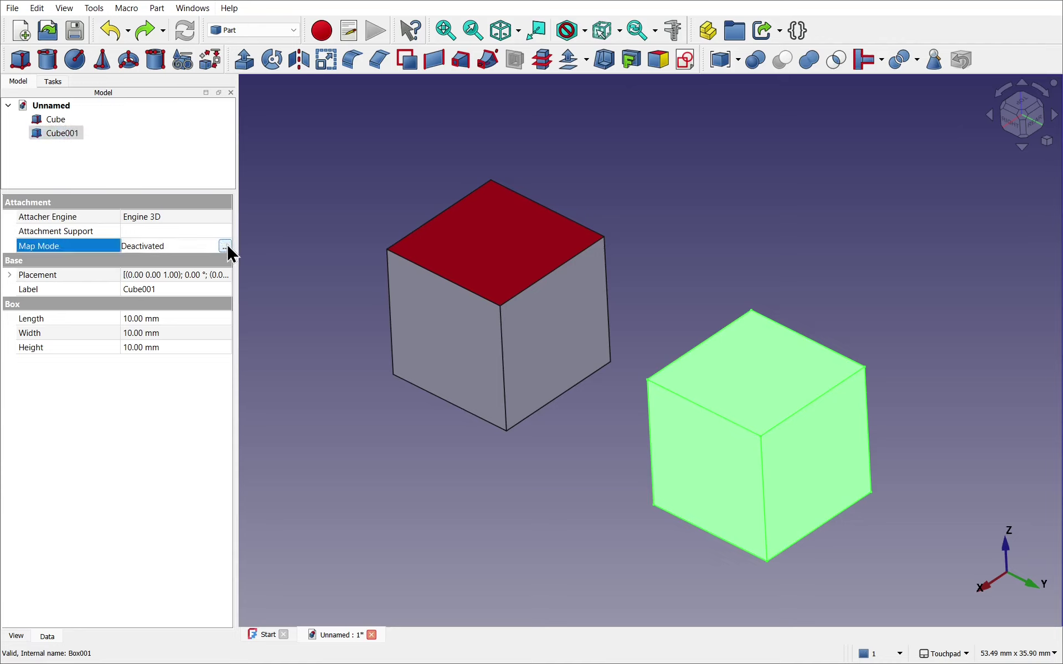
left_click(225, 247)
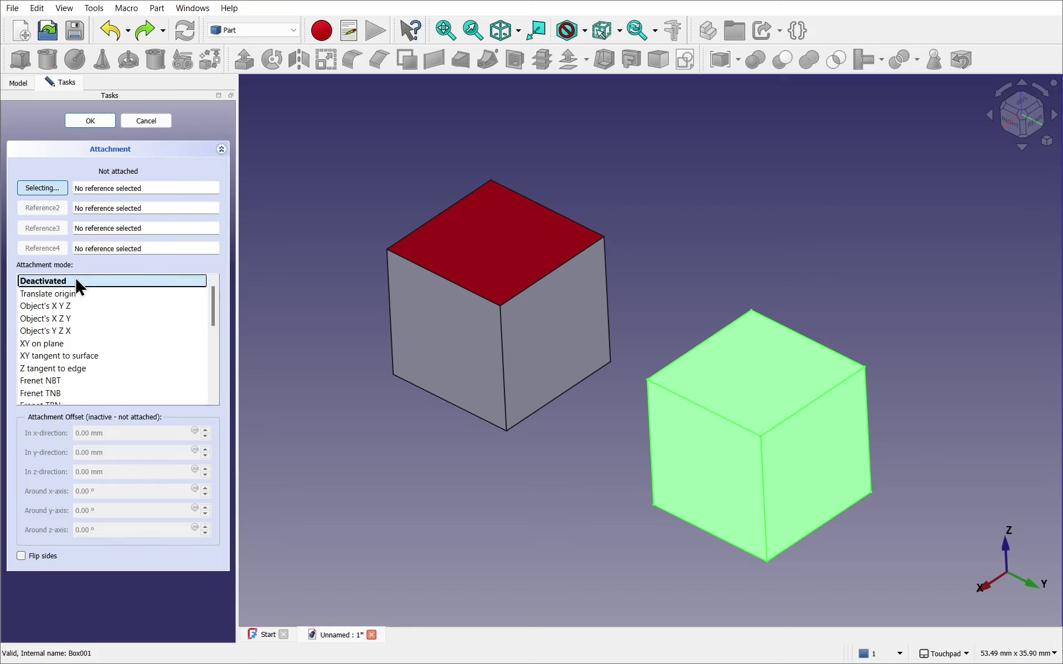
left_click(45, 188)
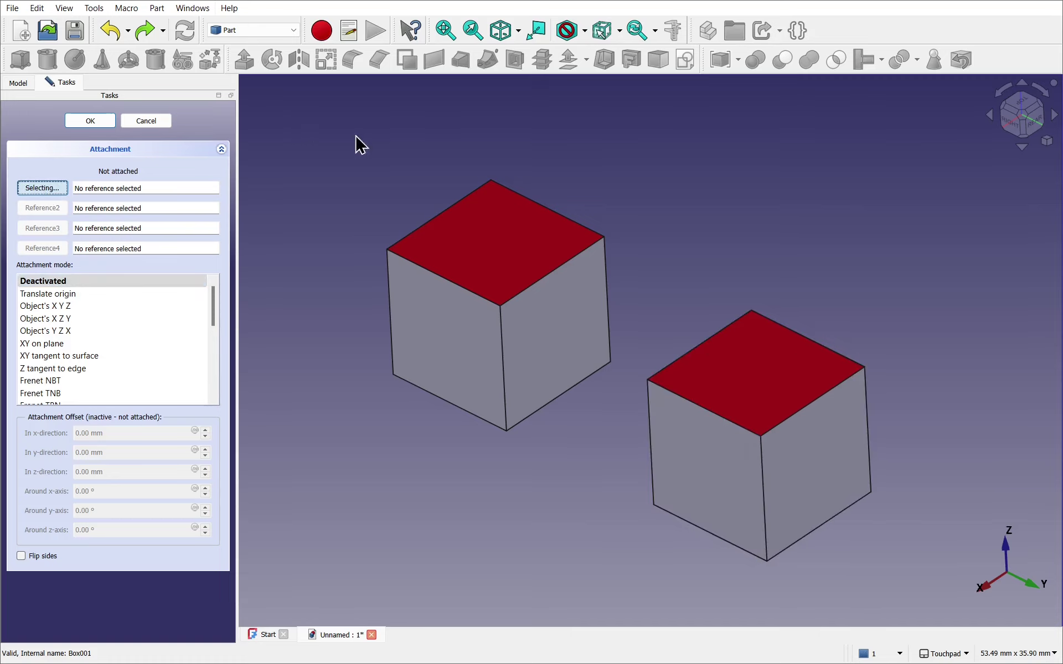
left_click(483, 234)
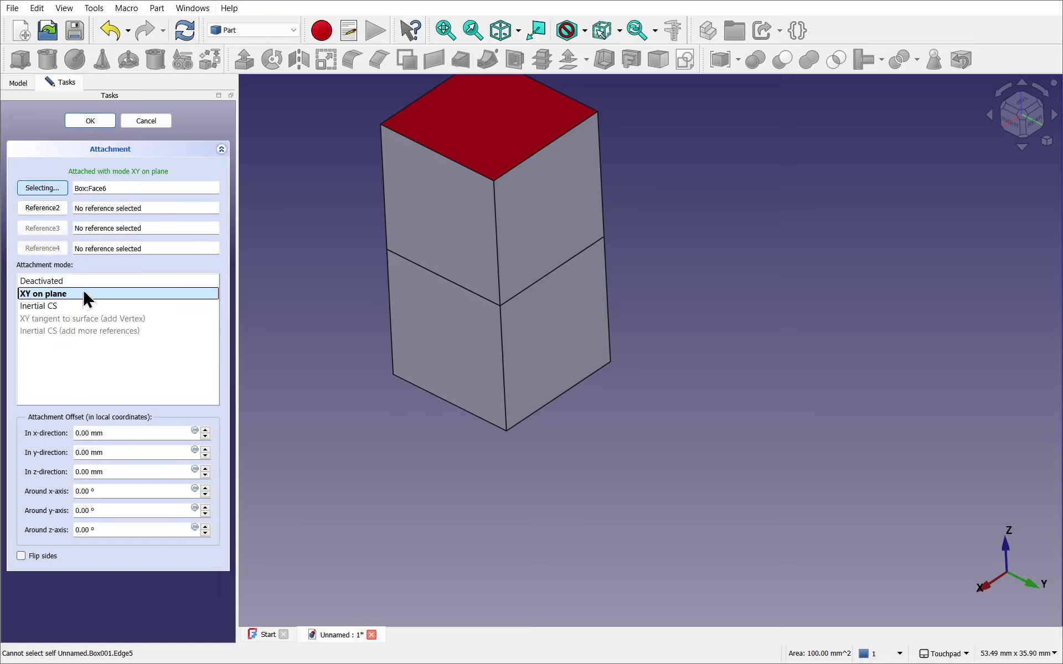
Try an attachment offset of 5 mm in the z-direction for Cube001 and return it to 0 mm
middle_click_drag(317, 261, 342, 335, "shift")
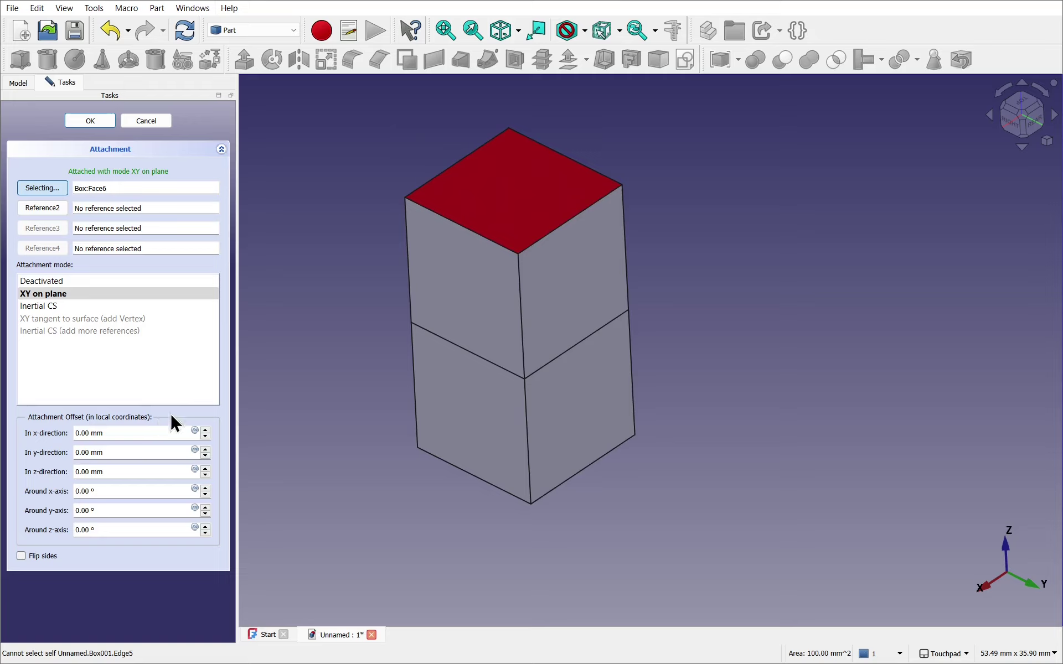
left_click(206, 469)
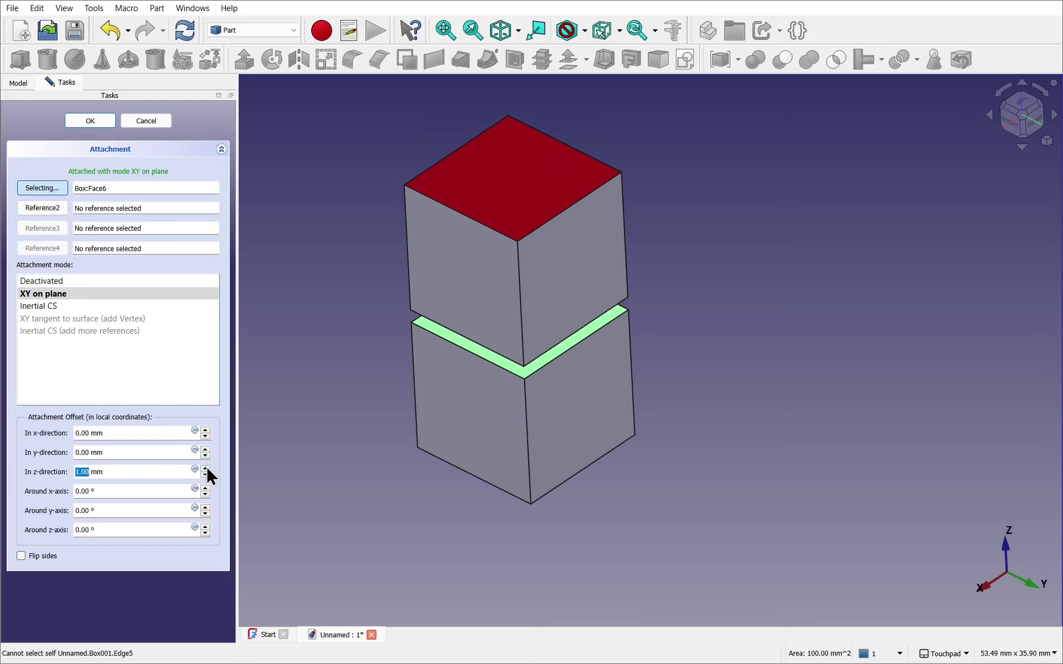
left_click(206, 469)
left_click(206, 469)
left_click(206, 469)
left_click(206, 469)
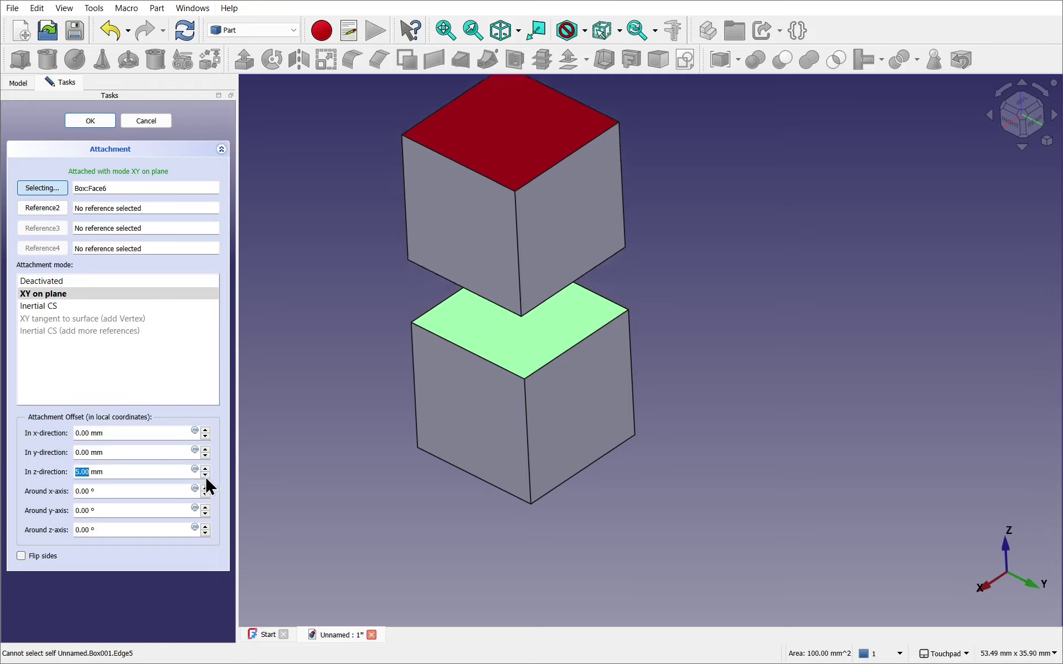
left_click(205, 476)
left_click(204, 476)
left_click(205, 476)
left_click(205, 477)
left_click(205, 476)
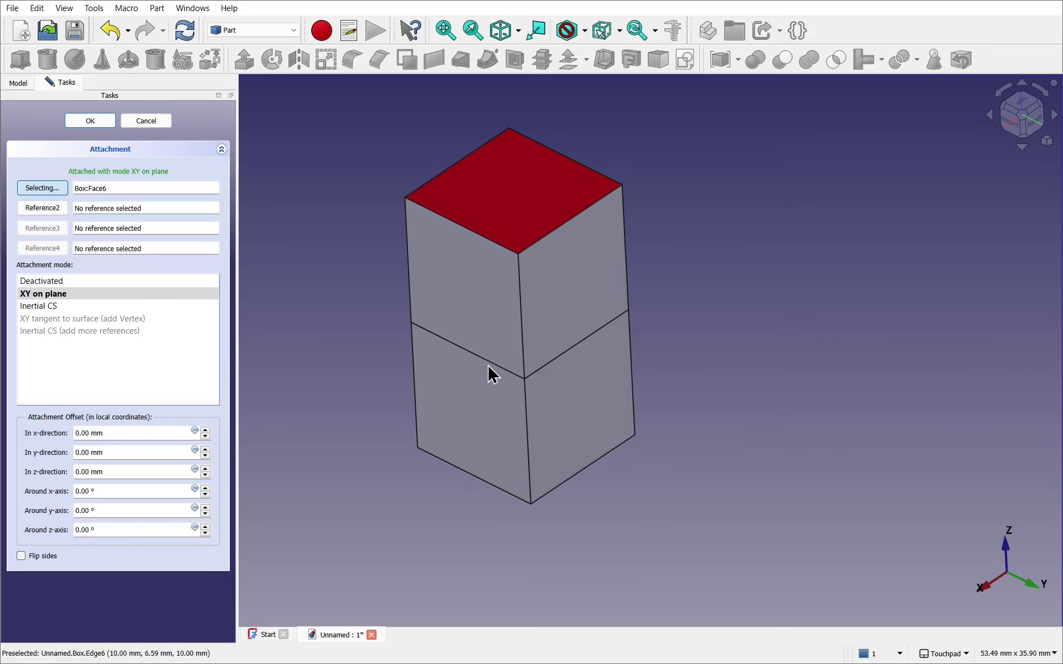
Change the attachment reference of Cube001 to the side face of Cube facing the positive X direction
left_click(468, 383)
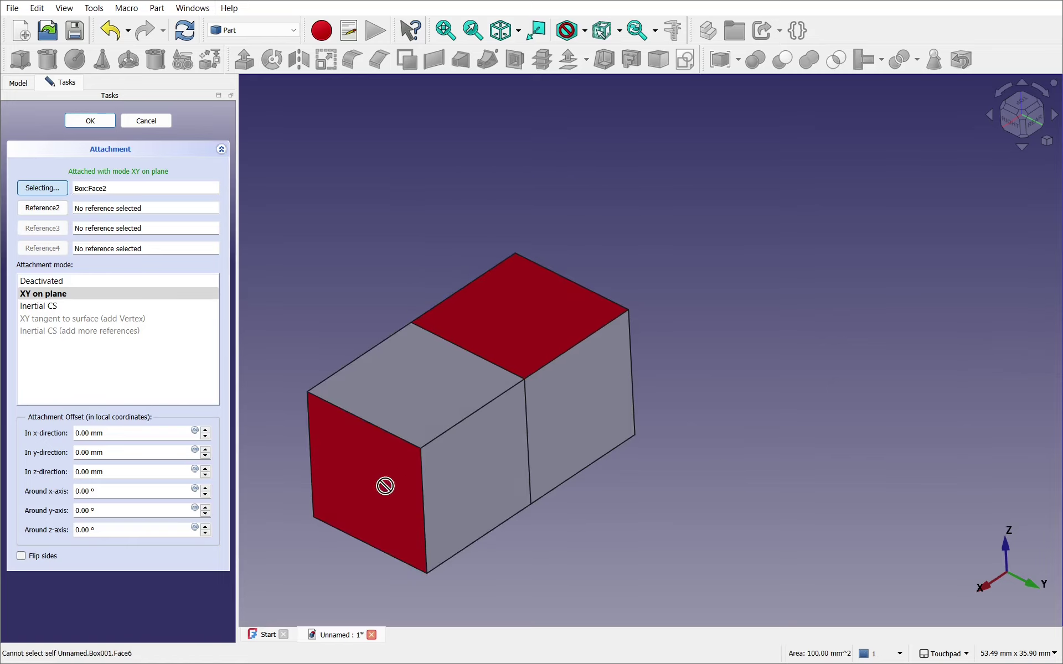
Try an attachment offset of 7 mm in the z-direction for Cube001 and return it to 0 mm
left_click(205, 468)
left_click(205, 469)
left_click(205, 469)
left_click(205, 469)
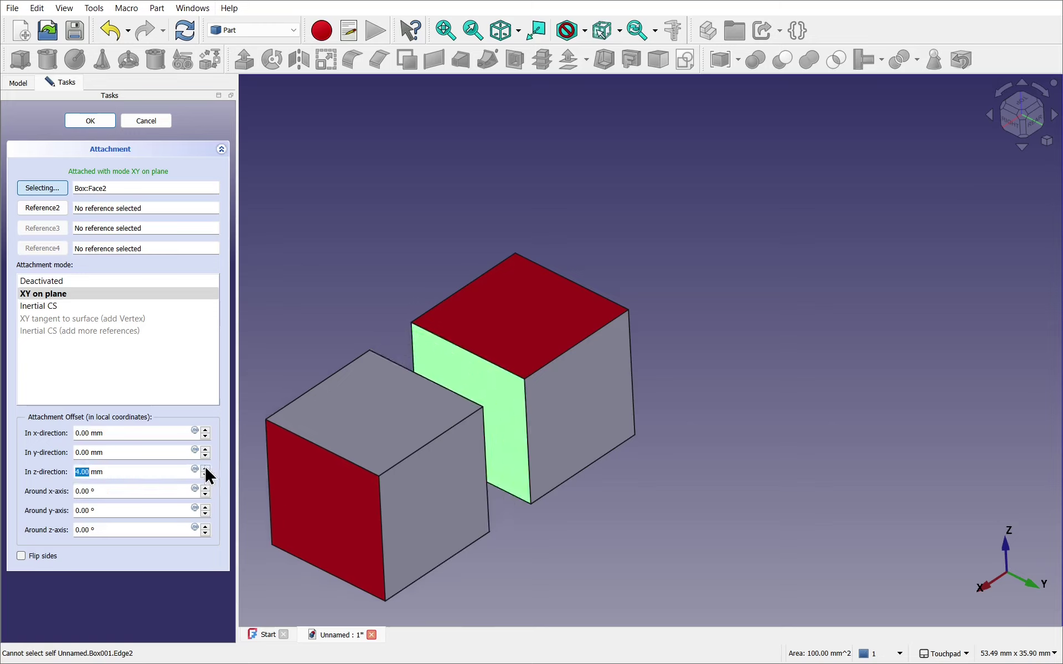
left_click(206, 468)
left_click(205, 468)
left_click(205, 468)
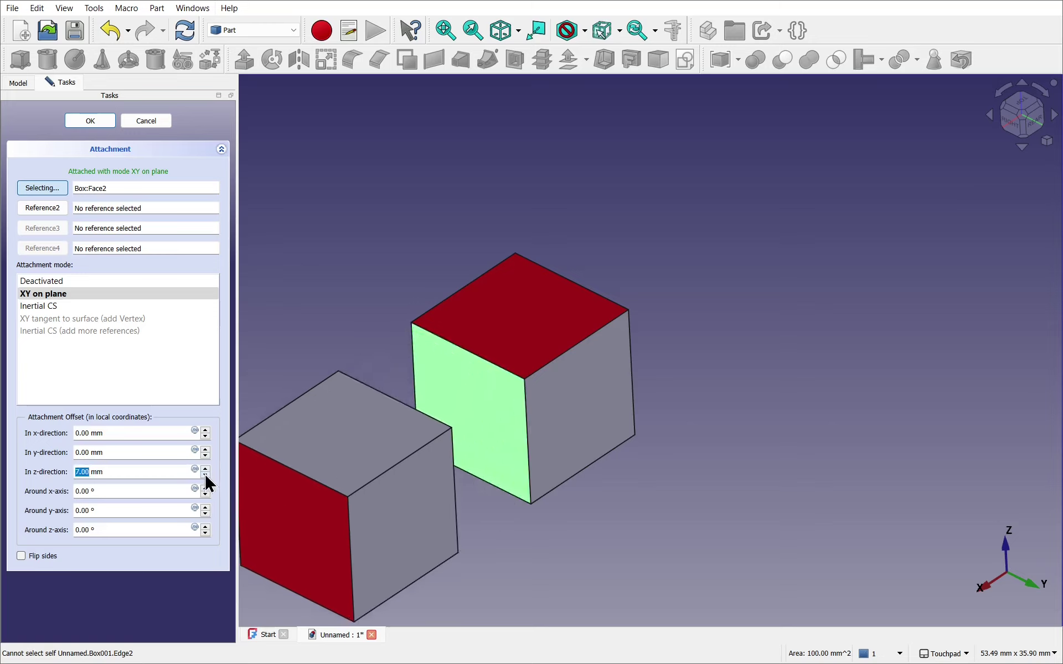
left_click(206, 475)
left_click(205, 475)
left_click(206, 475)
left_click(205, 475)
left_click(206, 475)
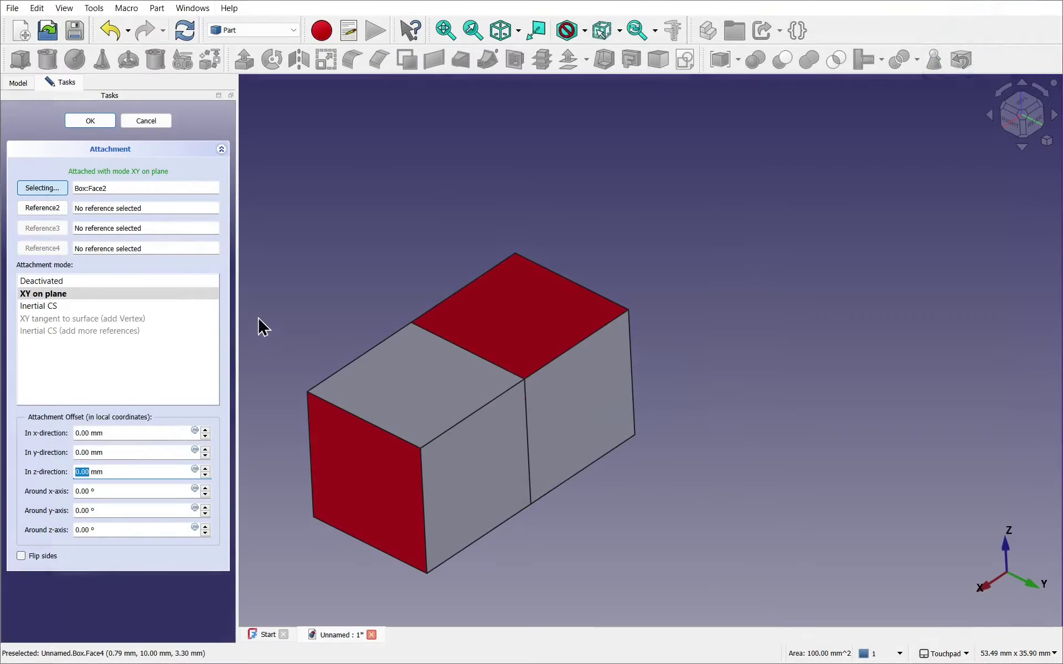
Try a 3 mm z-direction attachment offset for Cube001 and reset it to 0 mm
left_click(206, 470)
left_click(205, 470)
left_click(205, 469)
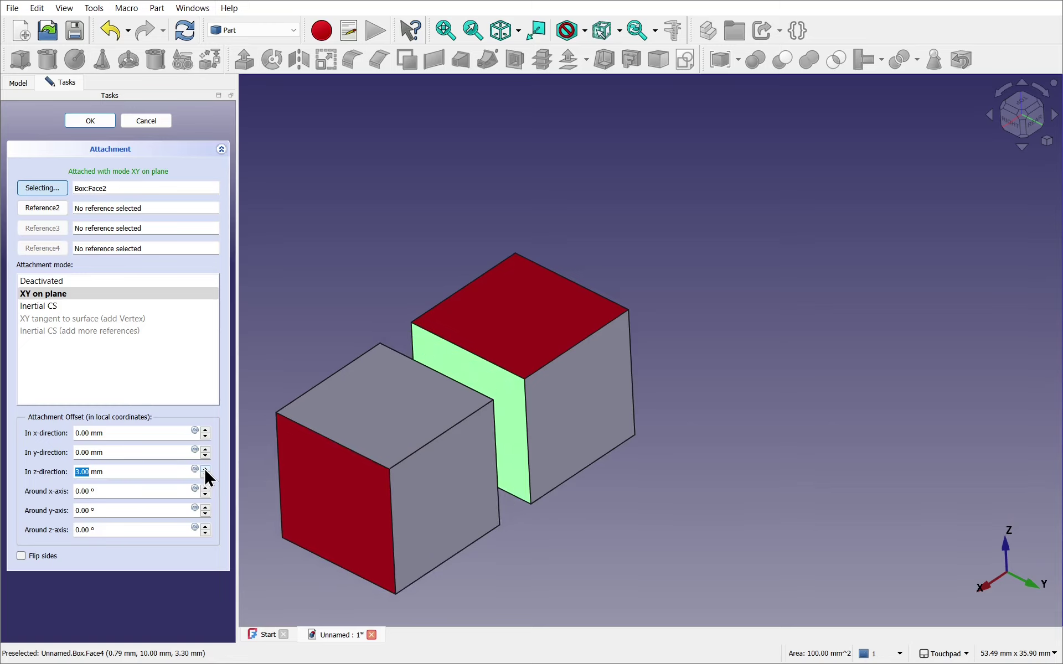
left_click(205, 476)
left_click(205, 476)
left_click(206, 476)
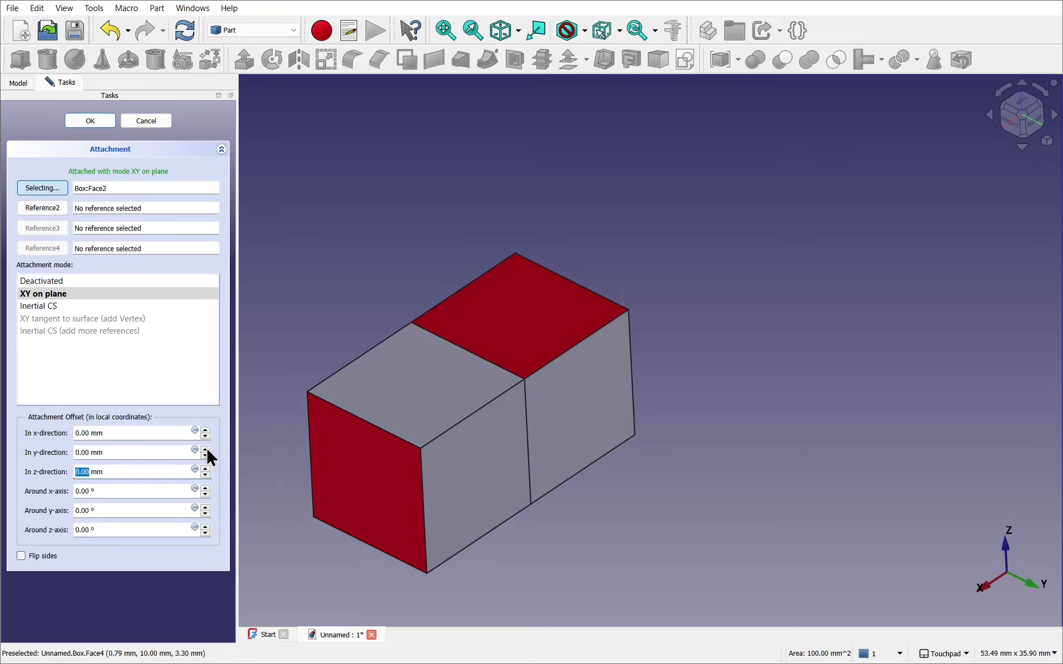
Try a 3 mm y-direction attachment offset for Cube001 and reset it to 0 mm
left_click(206, 450)
left_click(205, 450)
left_click(205, 449)
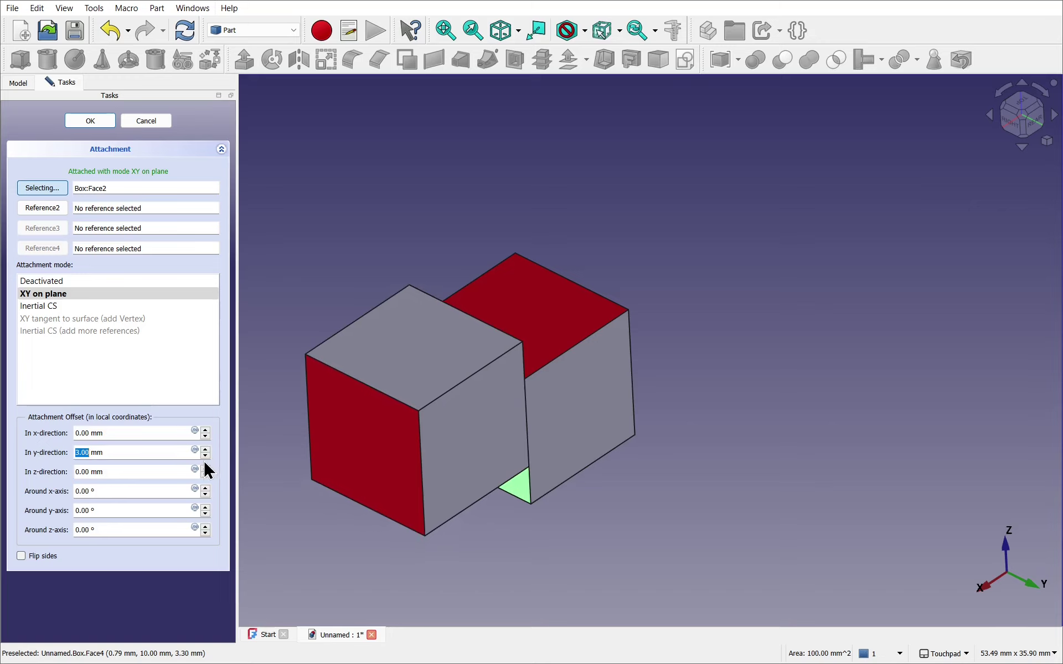
left_click(205, 457)
left_click(205, 458)
left_click(205, 457)
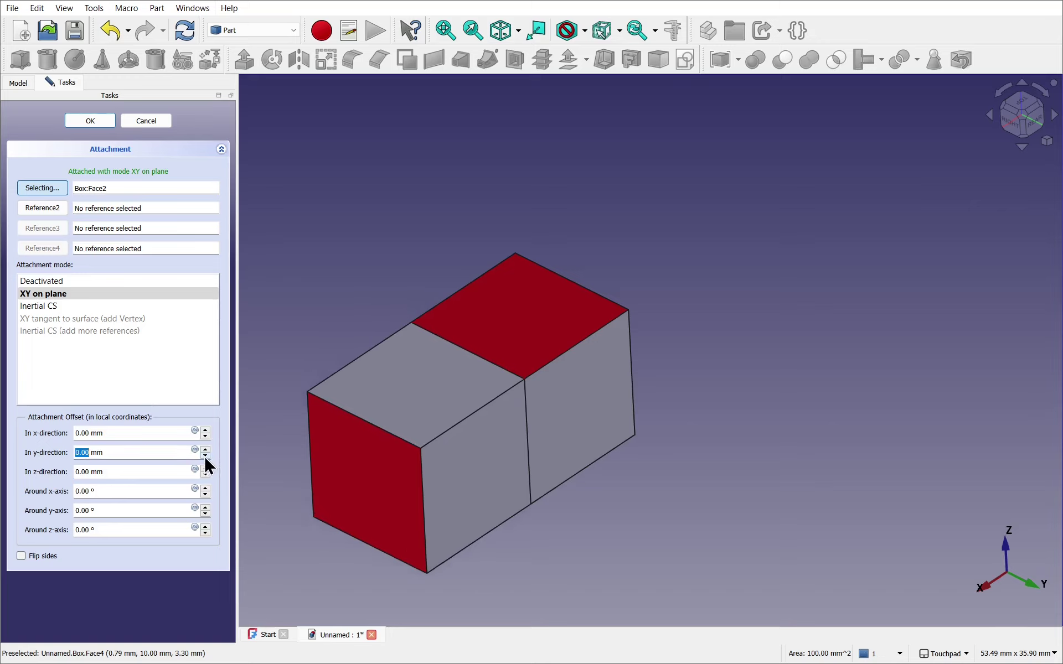
Try a 3 mm x-direction attachment offset for Cube001 and reset it to 0 mm
left_click(204, 431)
left_click(205, 430)
left_click(205, 431)
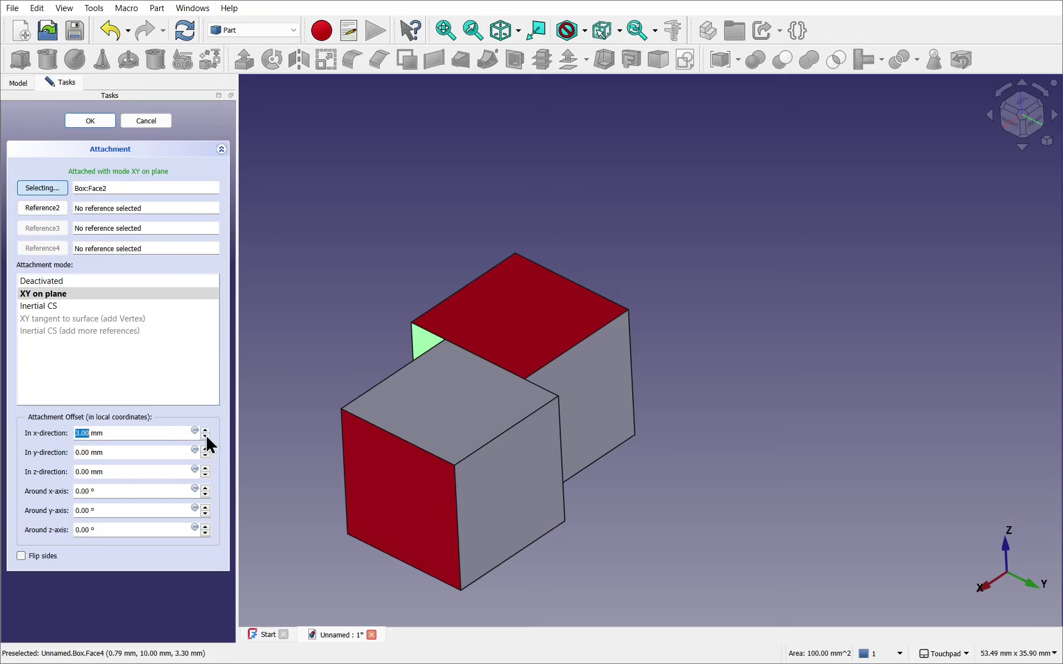
left_click(205, 437)
left_click(206, 436)
left_click(205, 437)
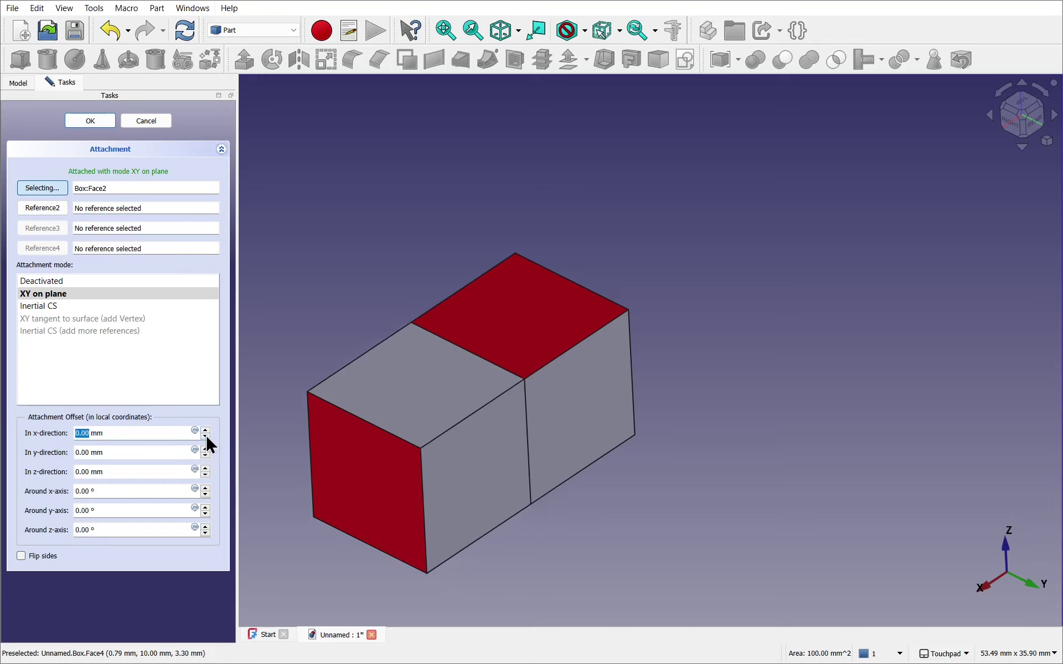
Accept the attachment of Cube001 to the side face of Cube and clear the selection
left_click(103, 127)
left_click(560, 197)
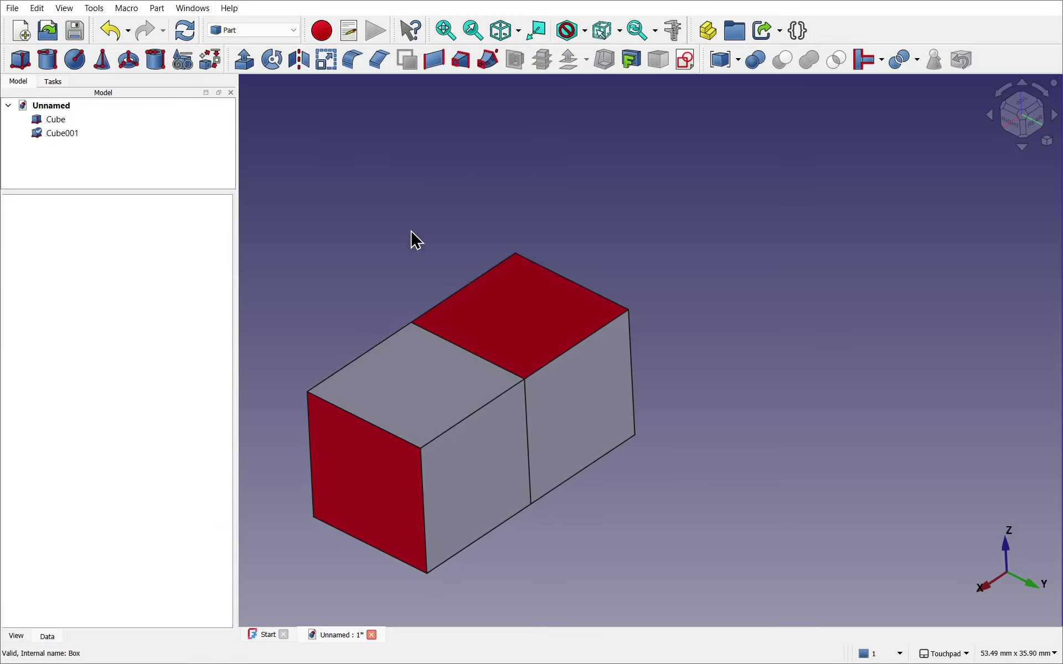
Create a new sketch on the upward-facing face of Cube001 using the Plane face attachment method
left_click(416, 382)
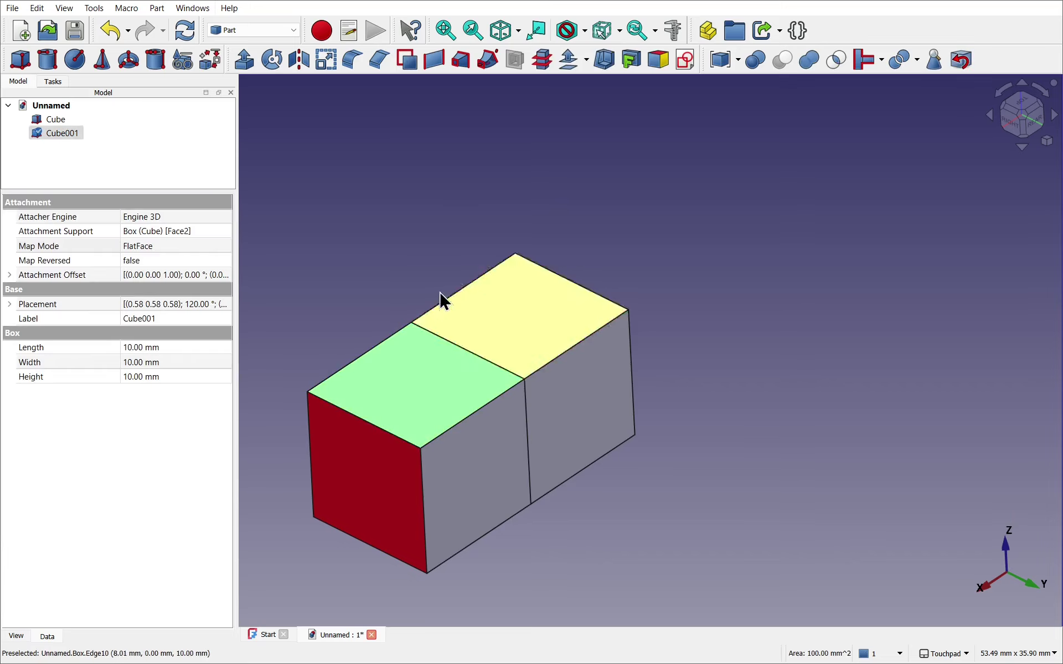
left_click(685, 59)
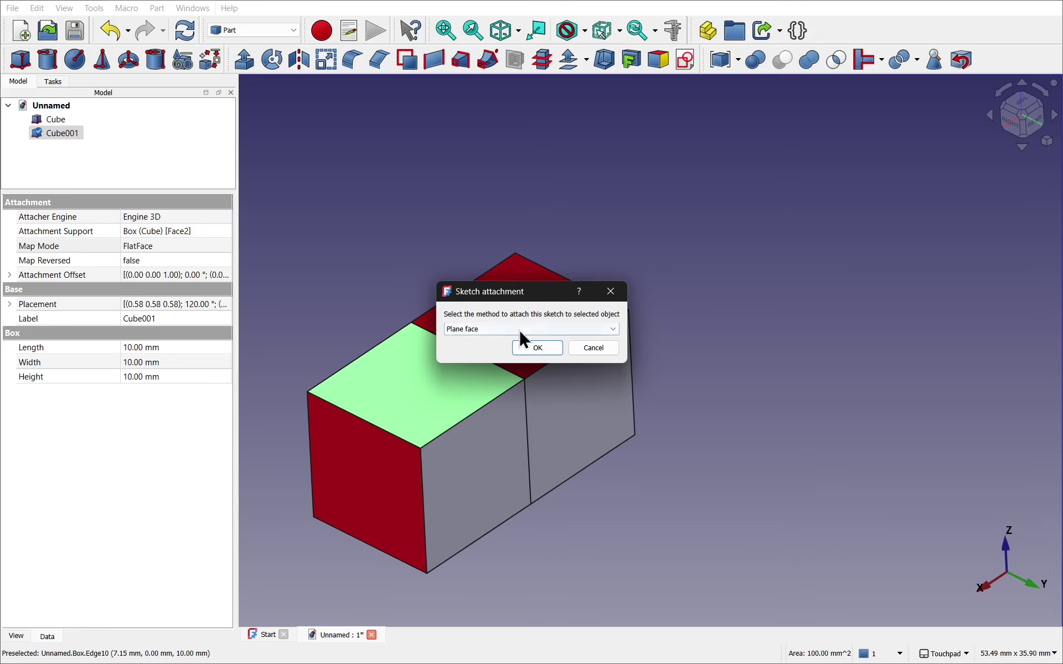
left_click(553, 355)
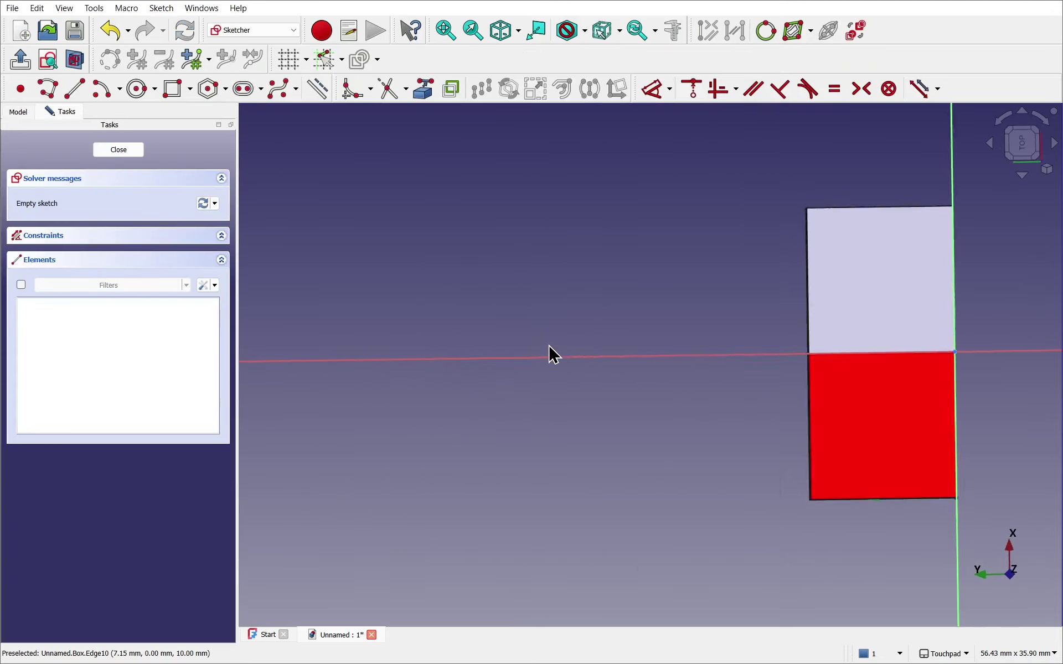
middle_click_drag(945, 367, 692, 421, "shift")
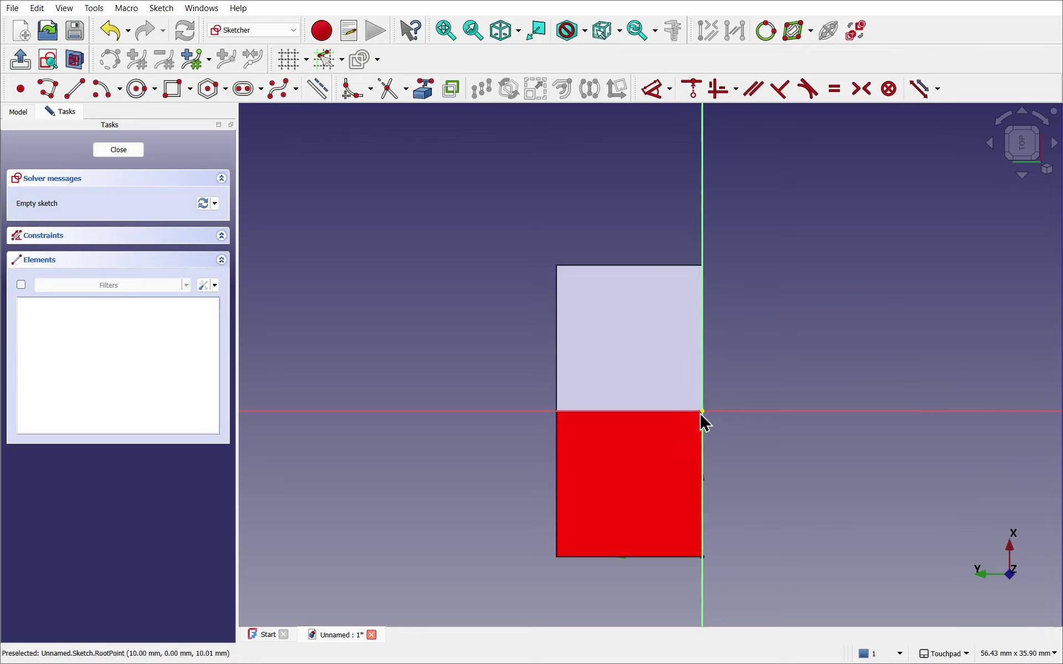